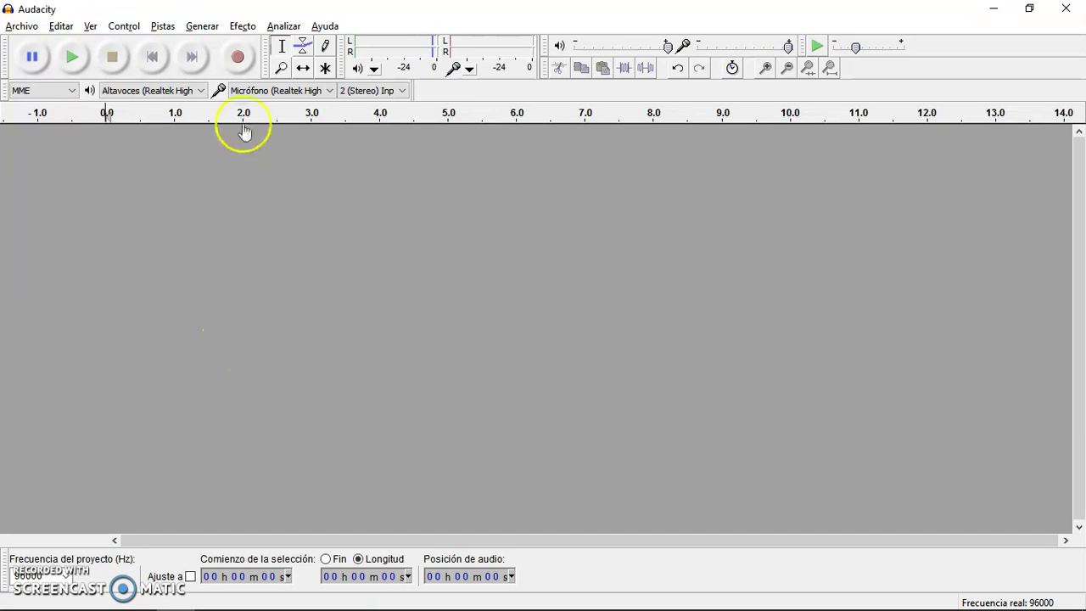
# Record a vocal clip about 6.8 seconds long on a new stereo track and play it back.
pyautogui.click(239, 57)
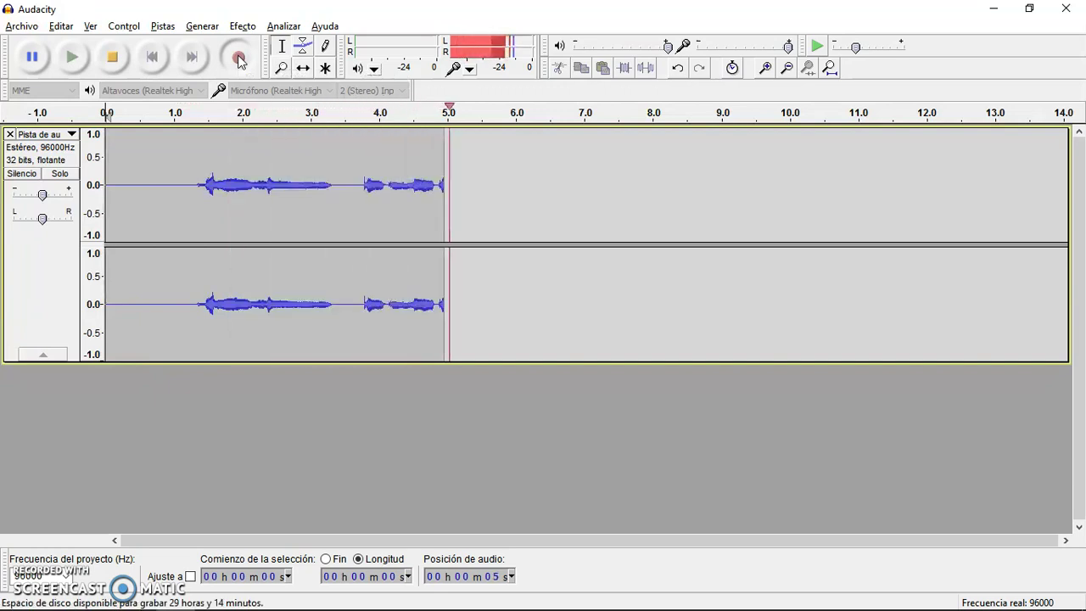
pyautogui.press('space')
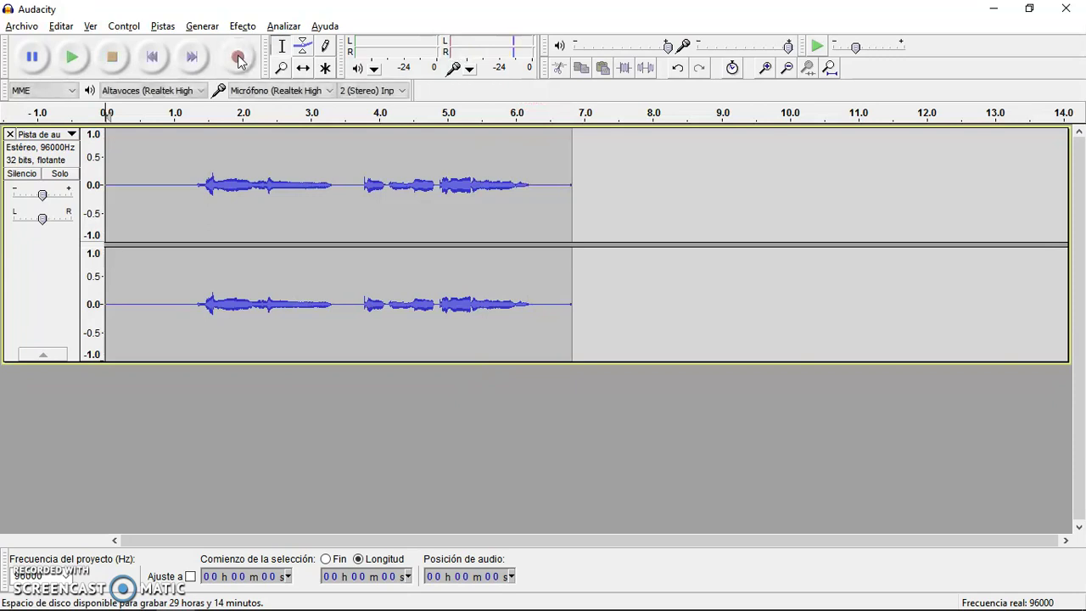
pyautogui.click(209, 57)
pyautogui.click(74, 61)
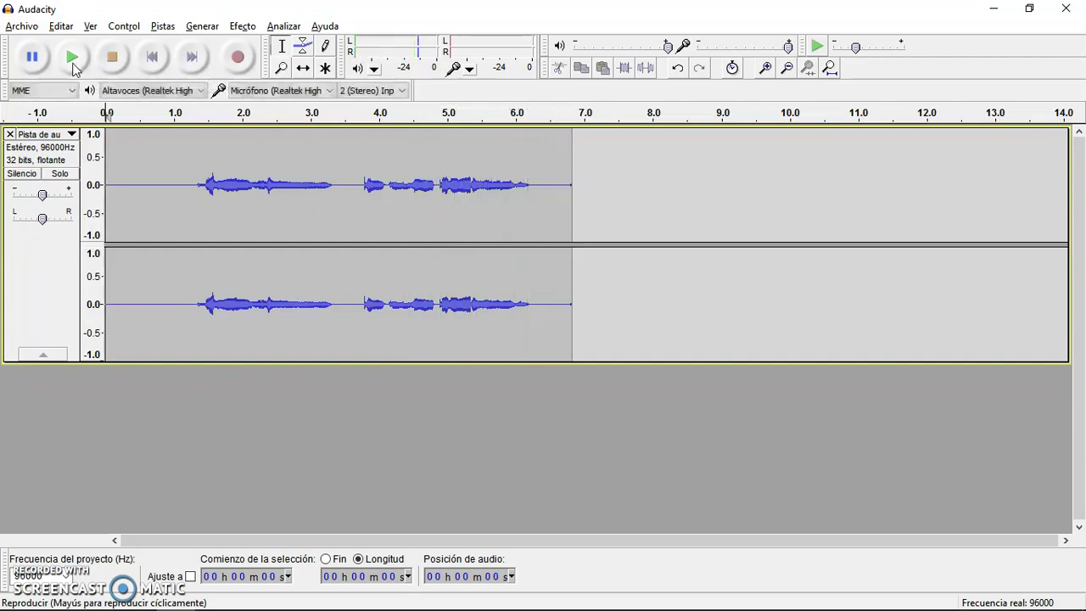
# Apply Equalization to the whole recording, using the curve that is flat up to 4000 Hz and boosts 6 dB above about 5000 Hz.
pyautogui.doubleClick(227, 174)
pyautogui.click(243, 26)
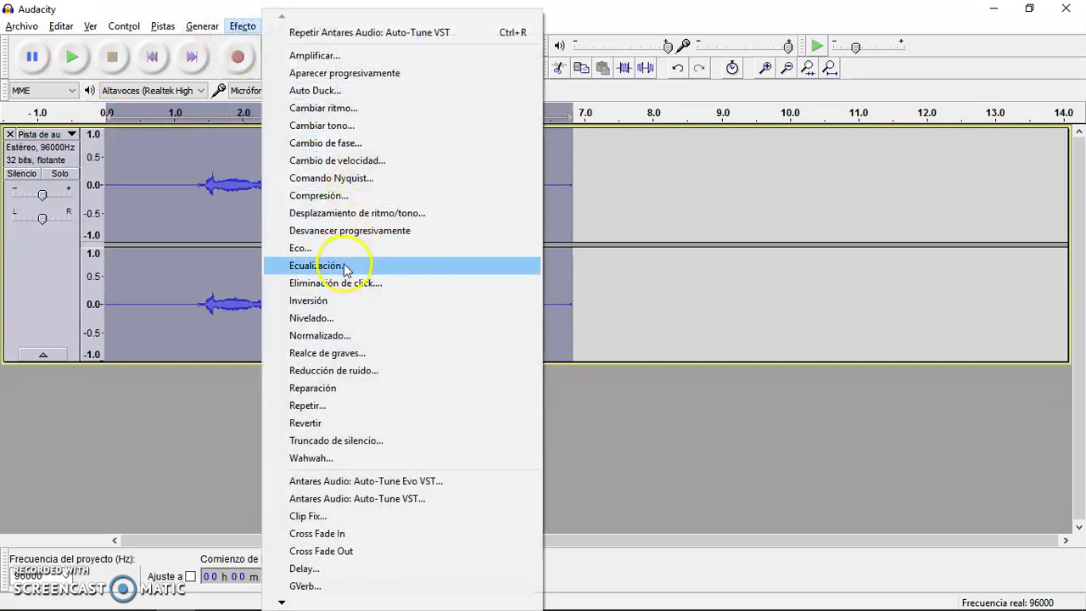
pyautogui.click(315, 266)
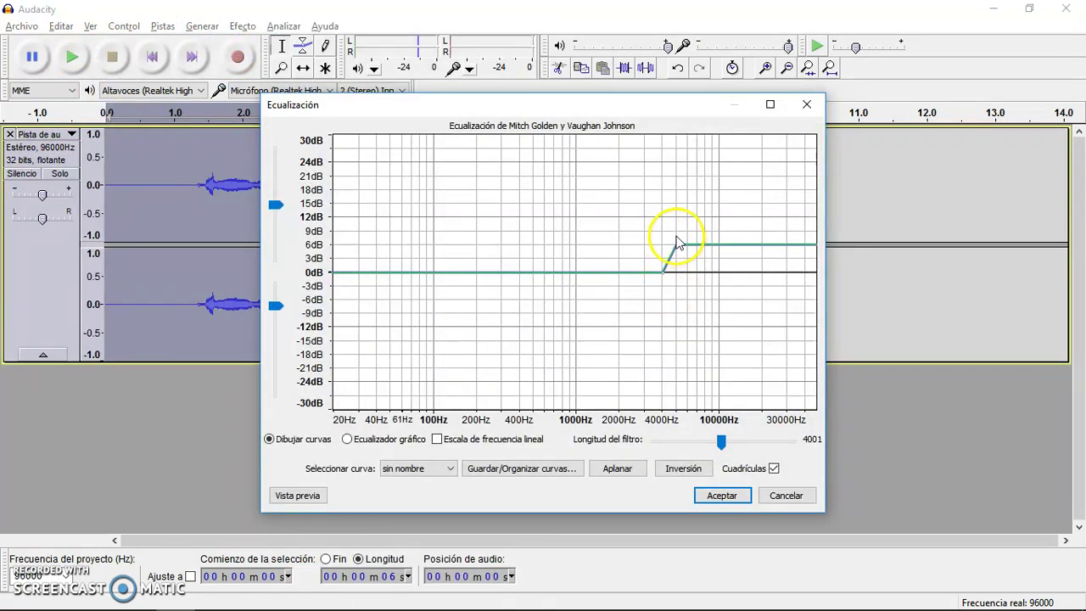
pyautogui.click(722, 495)
# Apply Compression to the whole recording with the preset settings.
pyautogui.click(243, 26)
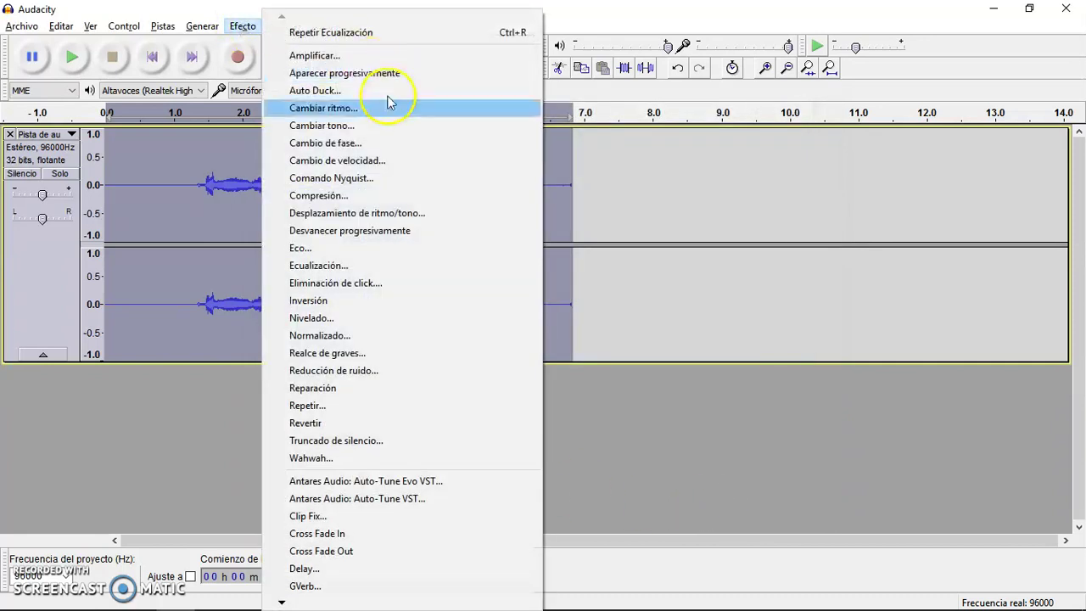
pyautogui.click(375, 199)
pyautogui.press('Return')
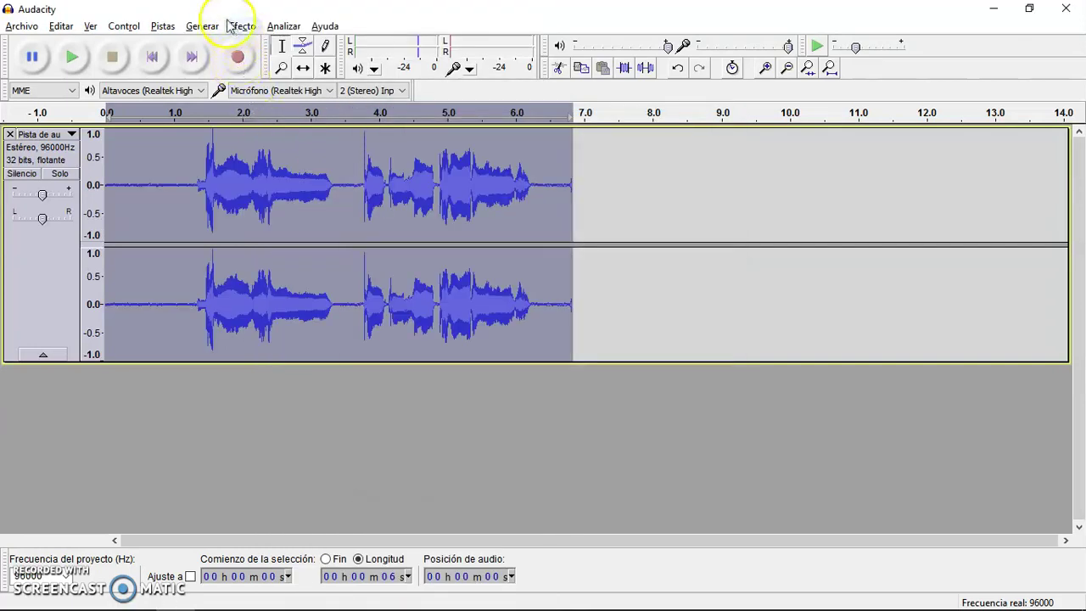
# Level the whole recording with a Moderado leveling degree and a -70 dB noise threshold.
pyautogui.click(242, 26)
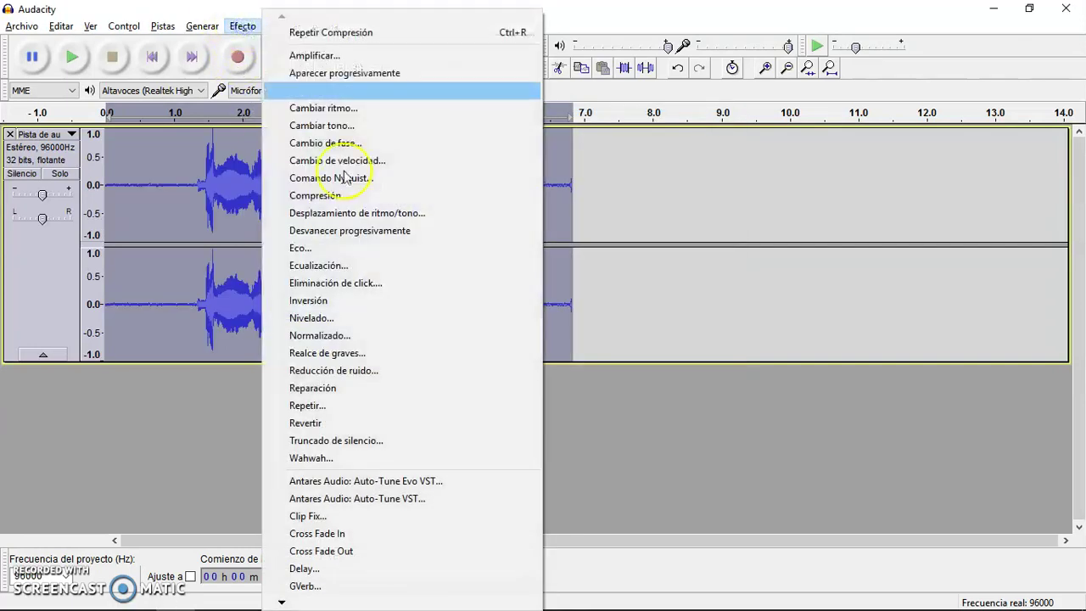
pyautogui.click(352, 318)
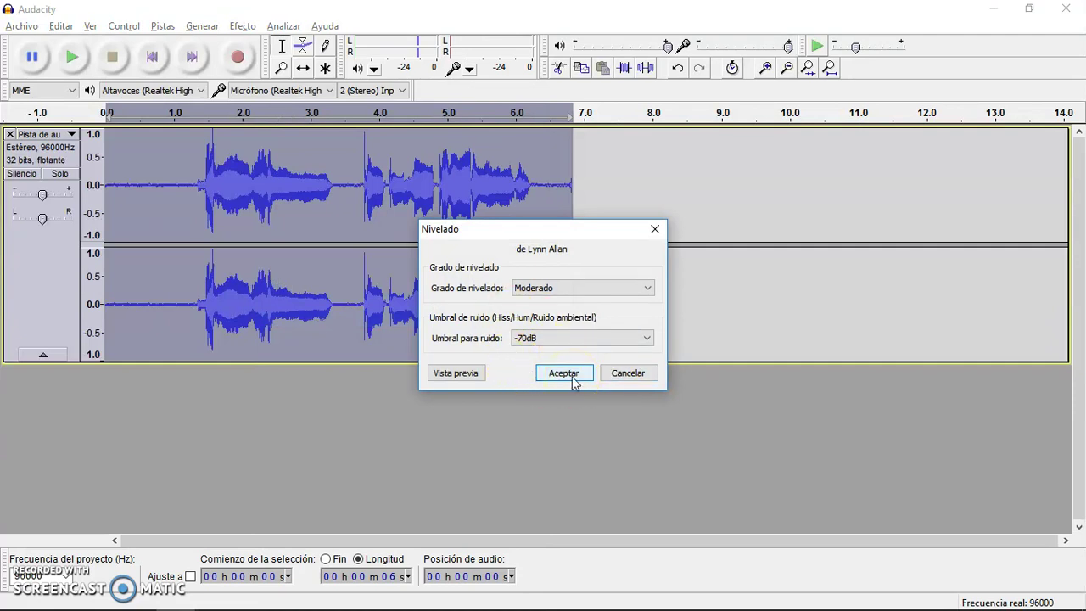
pyautogui.click(573, 381)
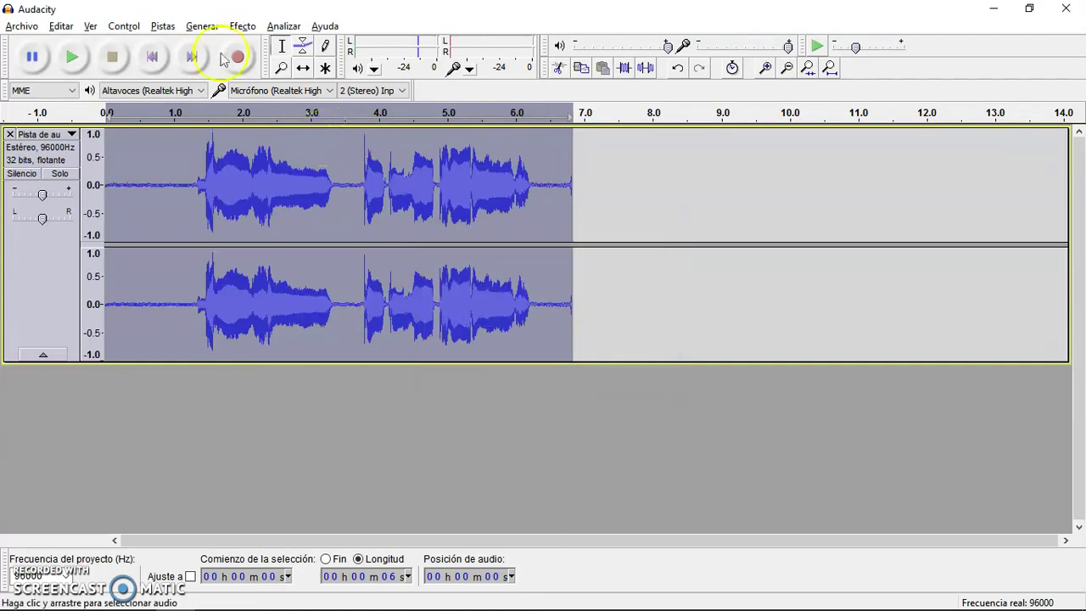
# Normalize the whole recording to a maximum amplitude of -3.0 dB with DC offset removal enabled.
pyautogui.click(240, 27)
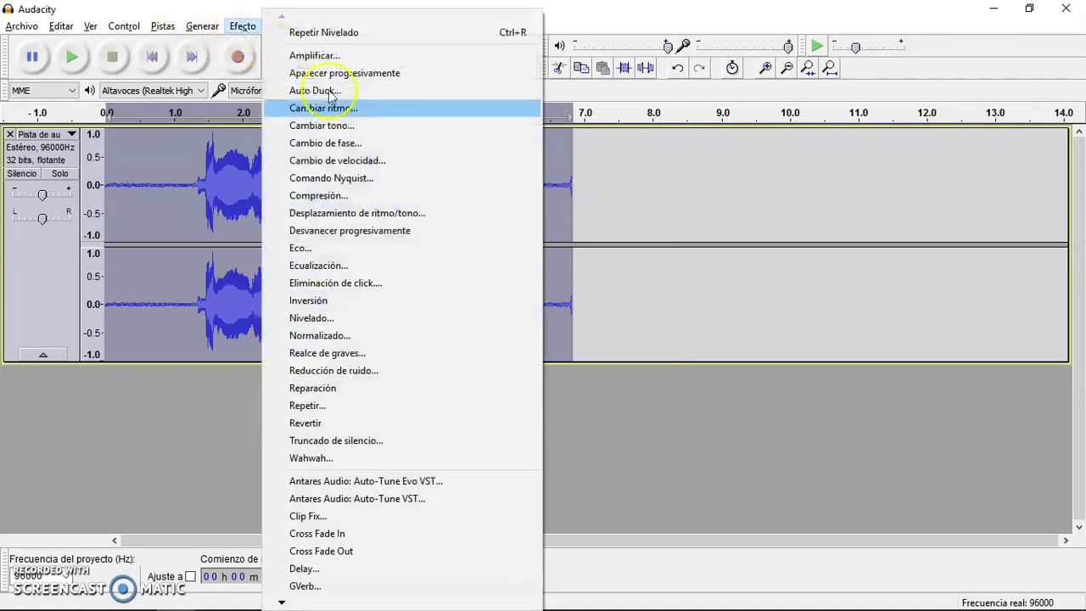
pyautogui.click(347, 336)
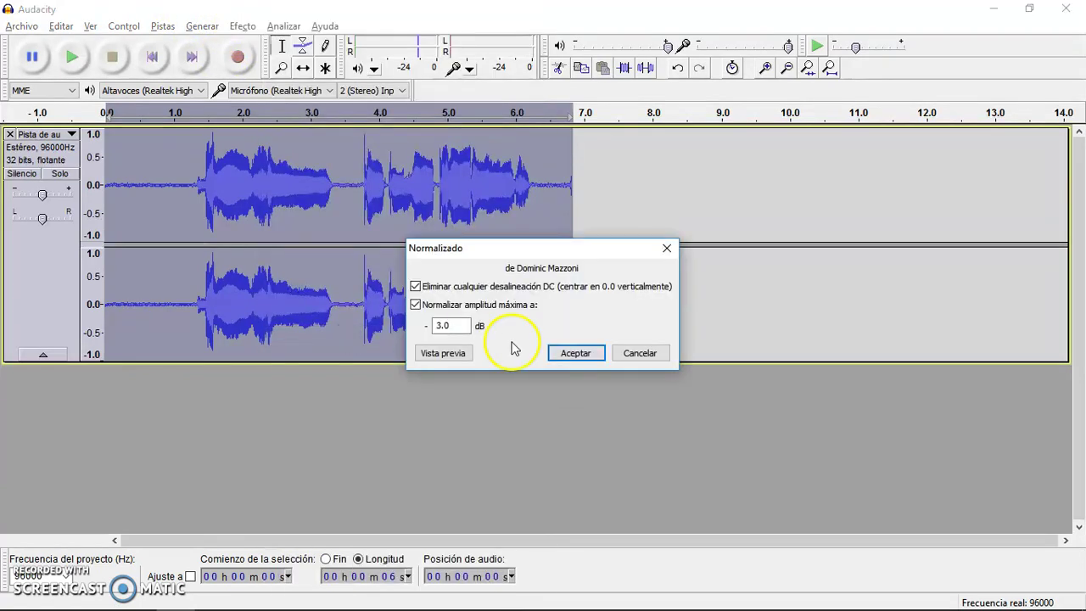
pyautogui.click(574, 353)
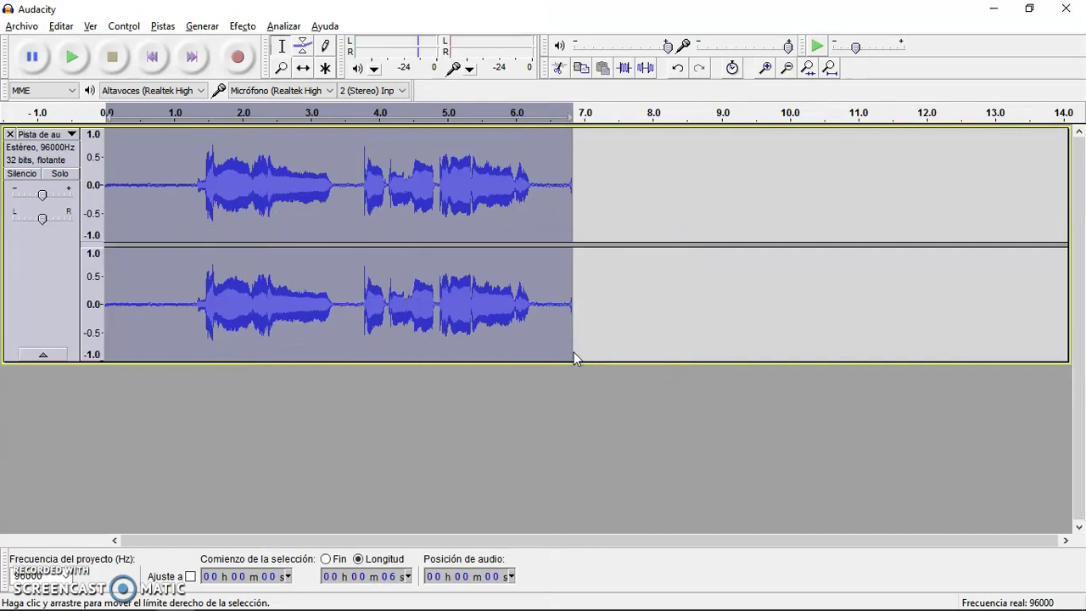
# Play only the silent opening, about 1.2 seconds long, to listen to the background noise.
pyautogui.click(185, 190)
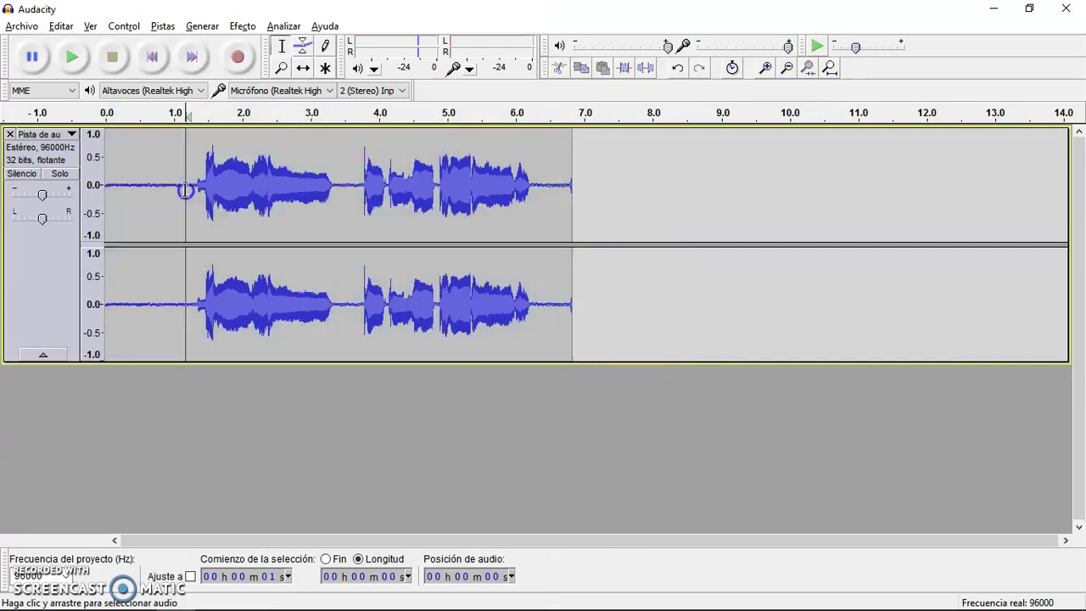
pyautogui.moveTo(185, 190); pyautogui.dragTo(49, 214)
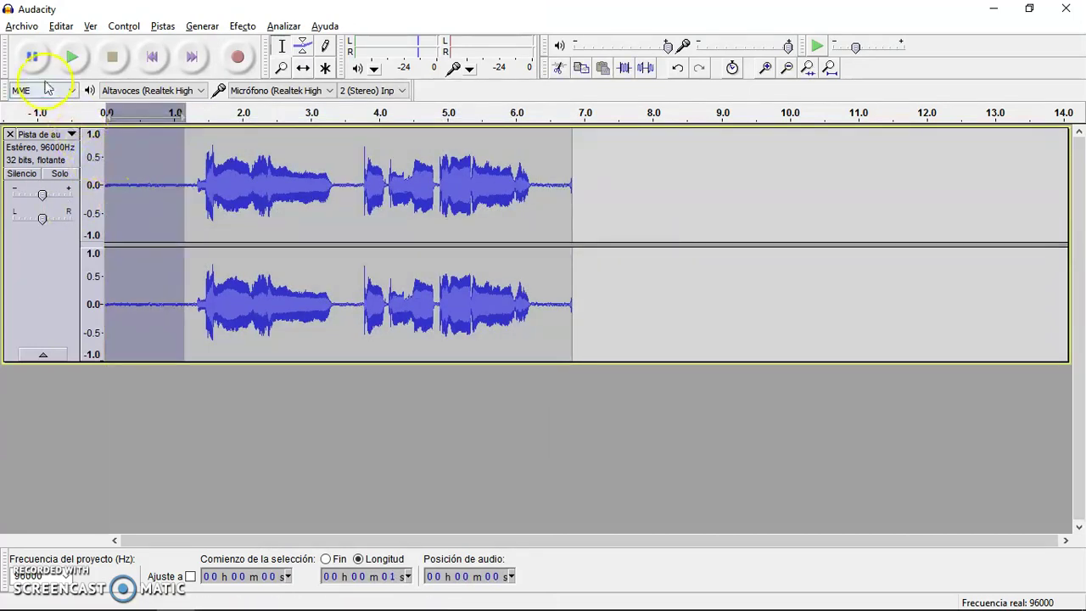
pyautogui.click(72, 57)
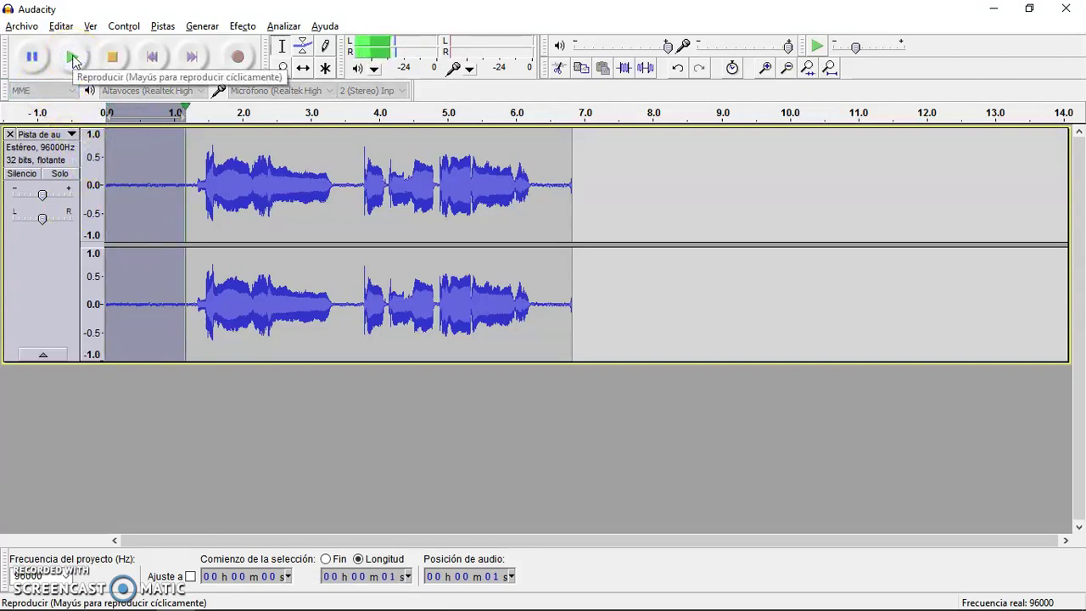
pyautogui.doubleClick(286, 181)
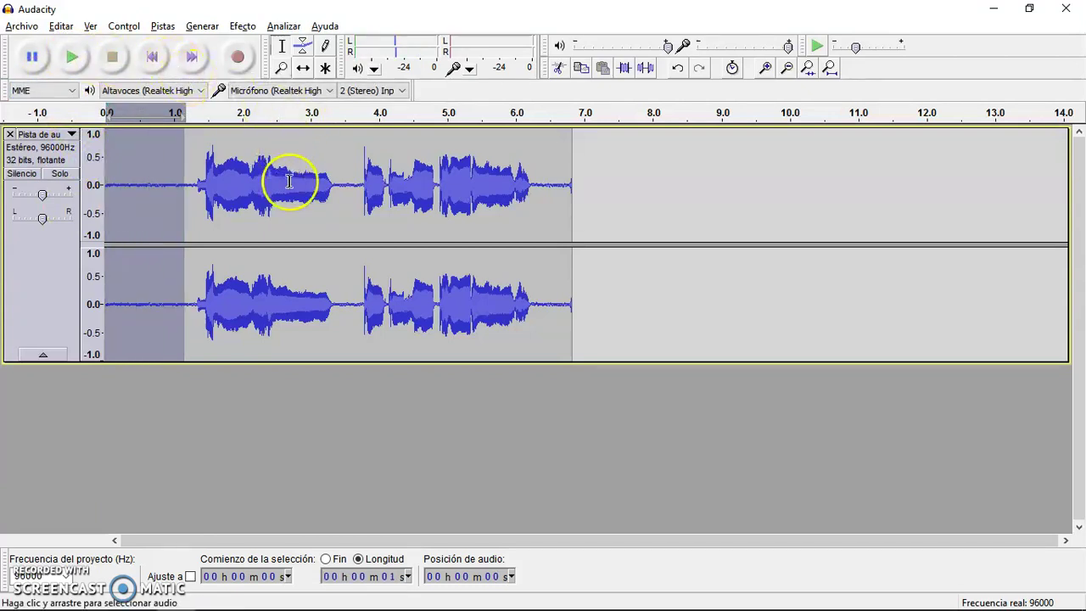
# Capture a noise profile from the silent opening, about the first 1.3 seconds of the recording.
pyautogui.moveTo(193, 190); pyautogui.dragTo(118, 202)
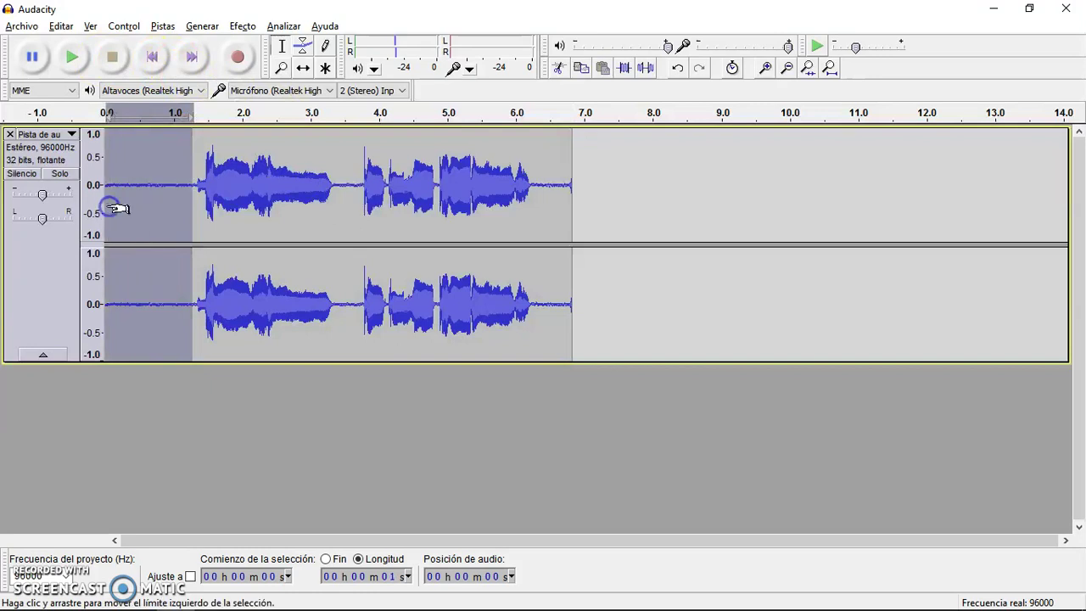
pyautogui.click(242, 26)
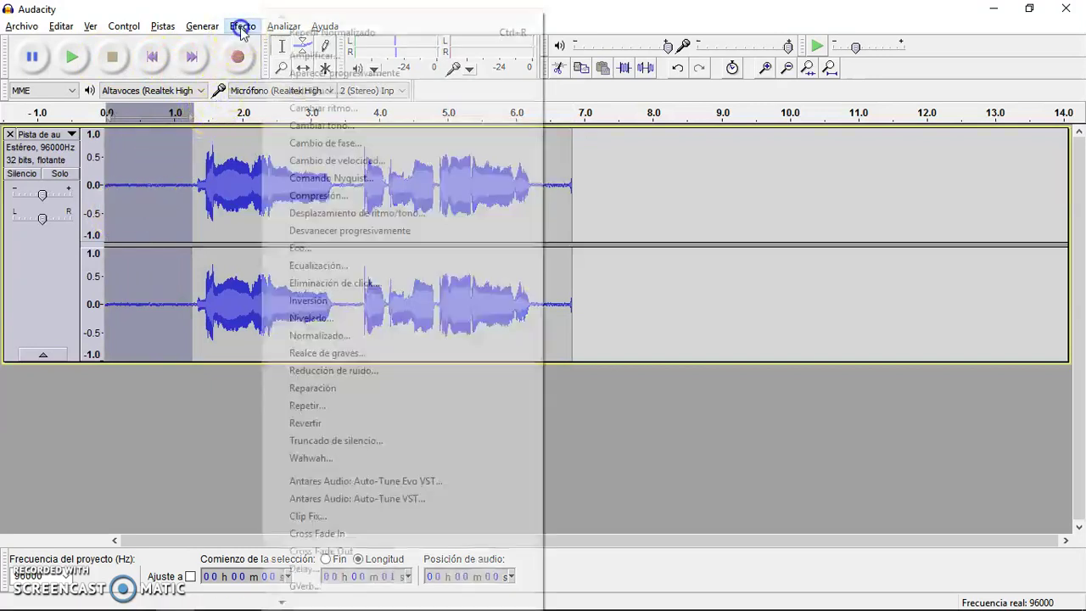
pyautogui.click(403, 370)
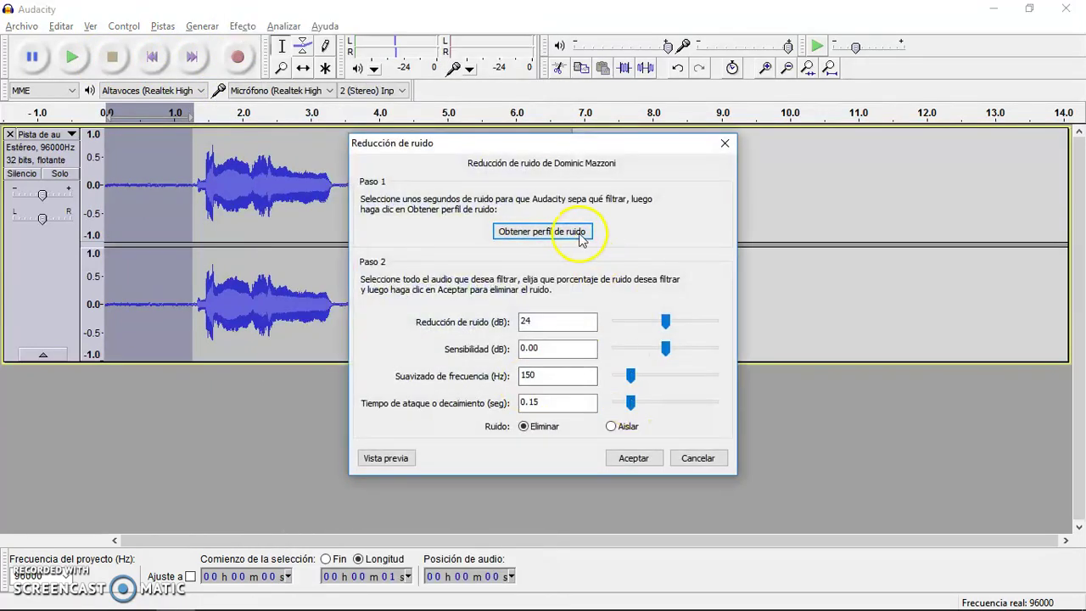
pyautogui.click(549, 232)
# Apply Noise Reduction to the whole recording with 24 dB reduction, 0.00 sensitivity, 150 Hz smoothing and 0.15 s attack/decay.
pyautogui.doubleClick(203, 247)
pyautogui.click(243, 26)
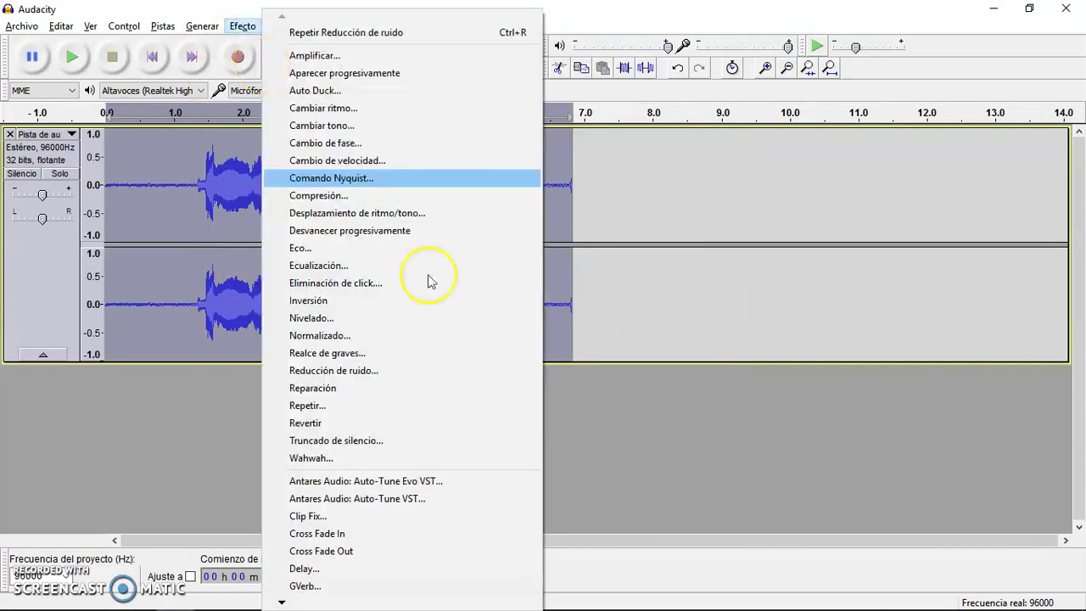
pyautogui.click(391, 377)
pyautogui.click(630, 456)
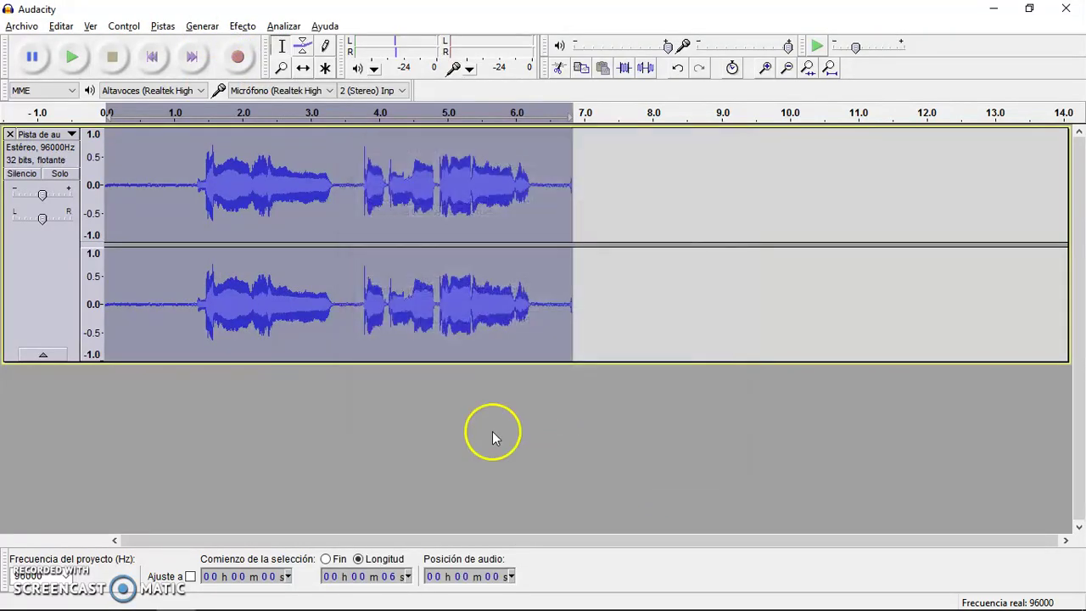
# Capture a fresh noise profile from the first 1.3 seconds of the noise-reduced recording.
pyautogui.moveTo(194, 186); pyautogui.dragTo(110, 169)
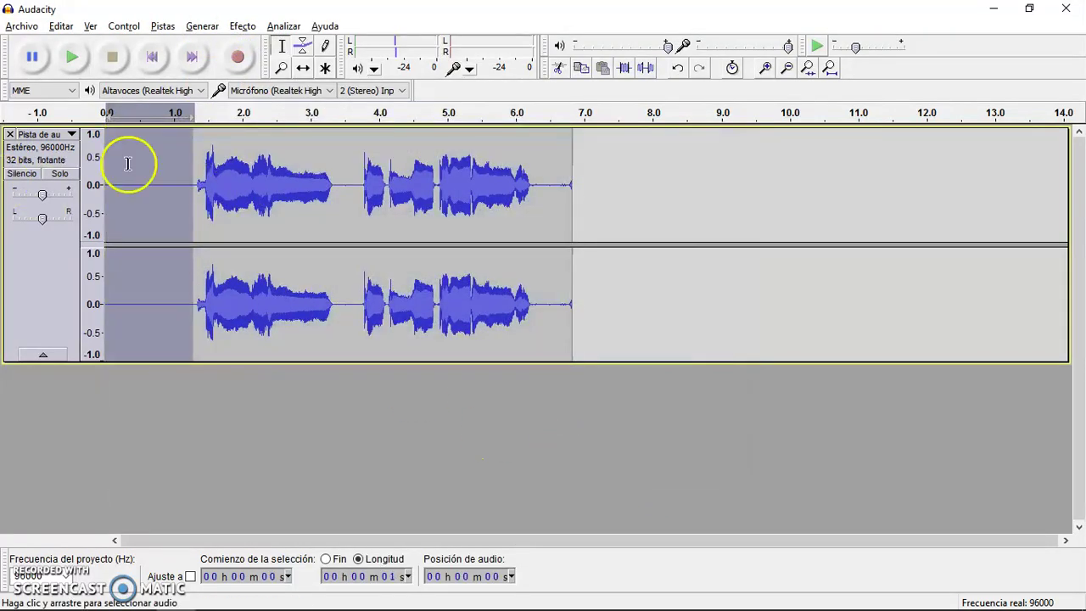
pyautogui.click(238, 27)
pyautogui.click(420, 370)
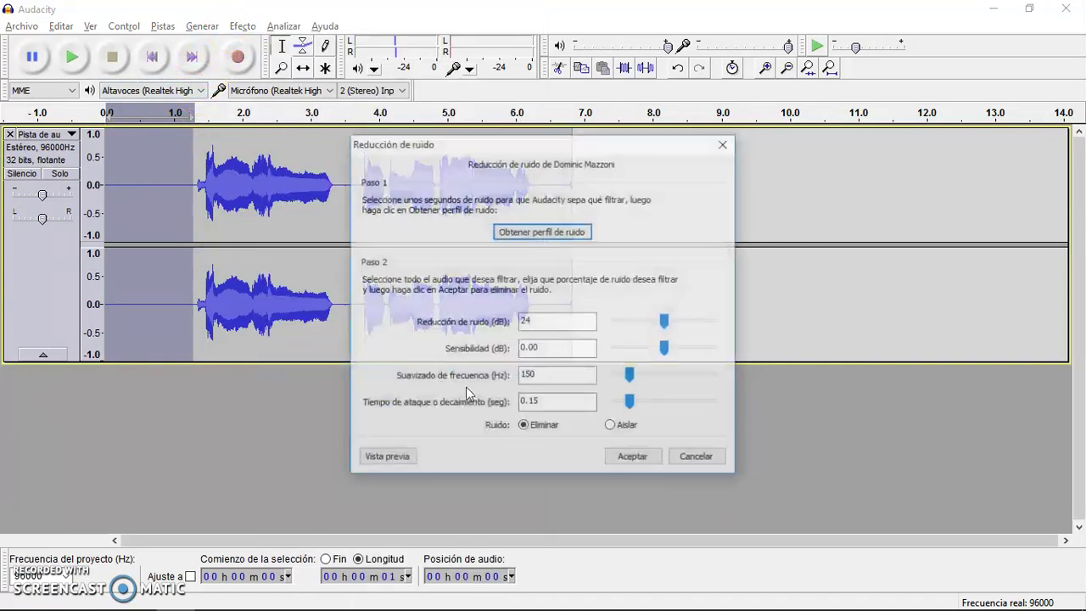
pyautogui.click(545, 232)
# Run a second 24 dB Noise Reduction pass over the whole recording and play the cleaned vocal.
pyautogui.doubleClick(296, 162)
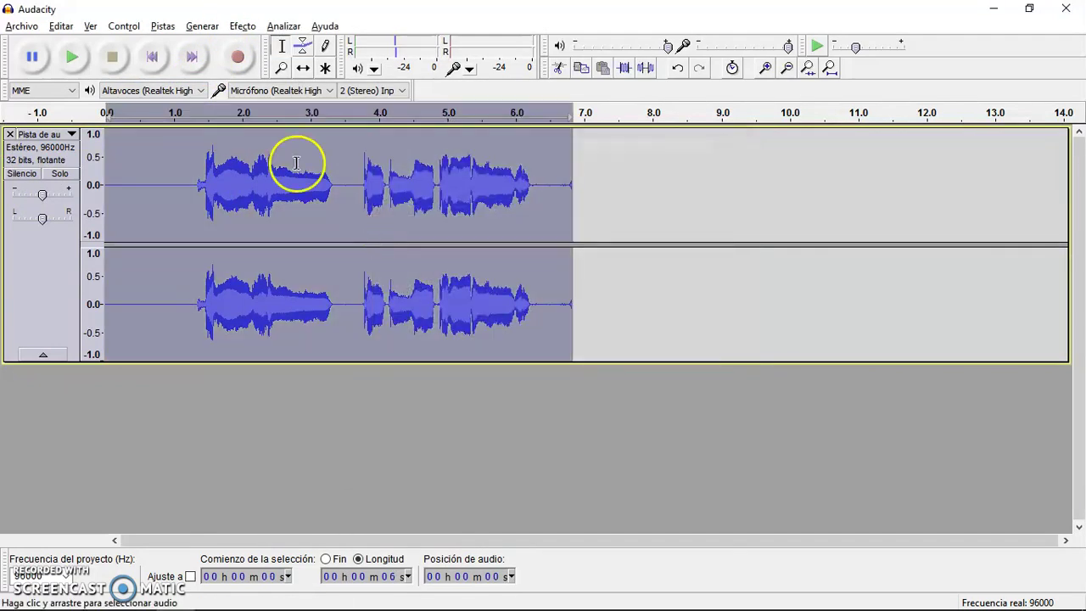
pyautogui.click(242, 27)
pyautogui.click(370, 372)
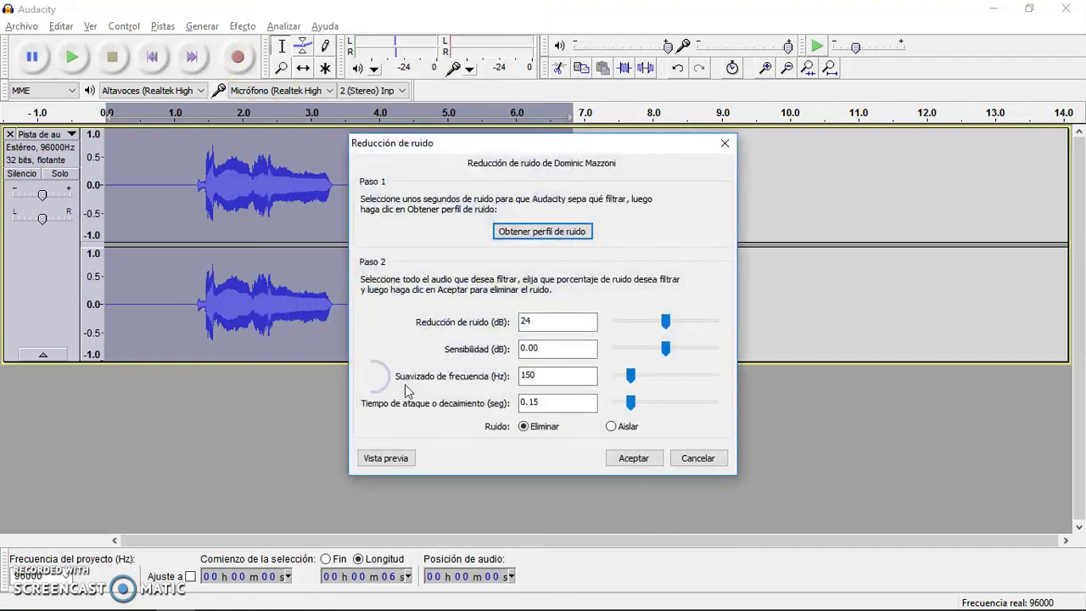
pyautogui.click(638, 467)
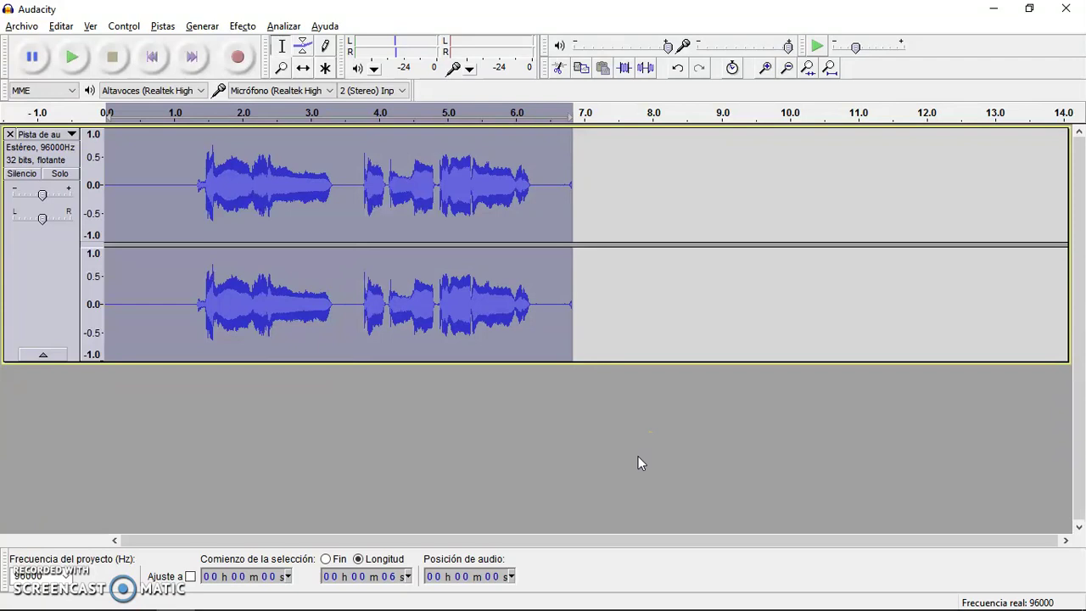
pyautogui.click(71, 57)
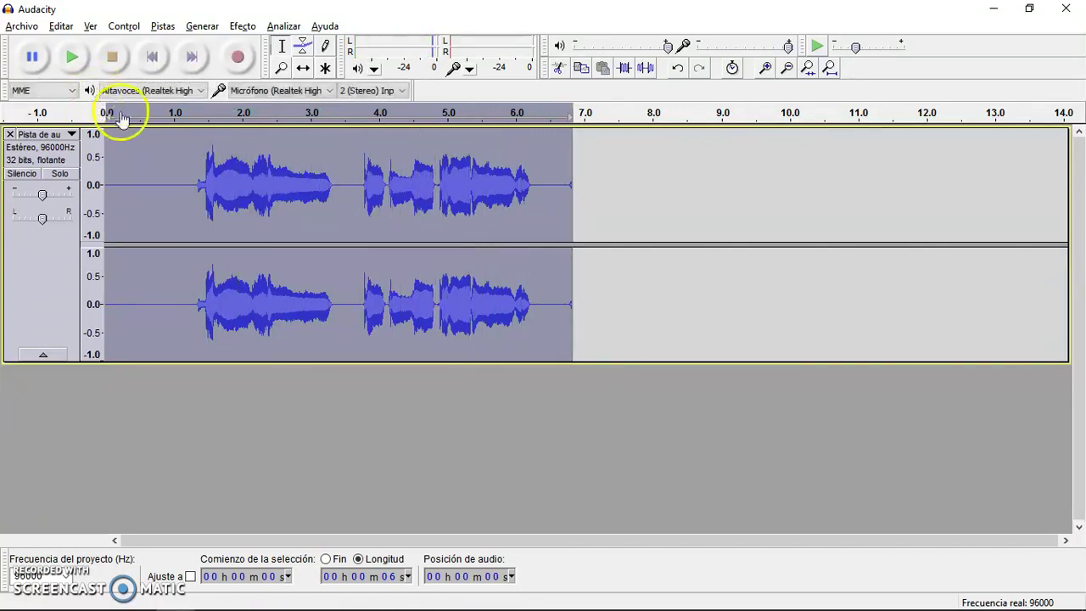
# Apply the Antares Auto-Tune VST to the whole recording with key C and the Chromatic scale.
pyautogui.click(246, 25)
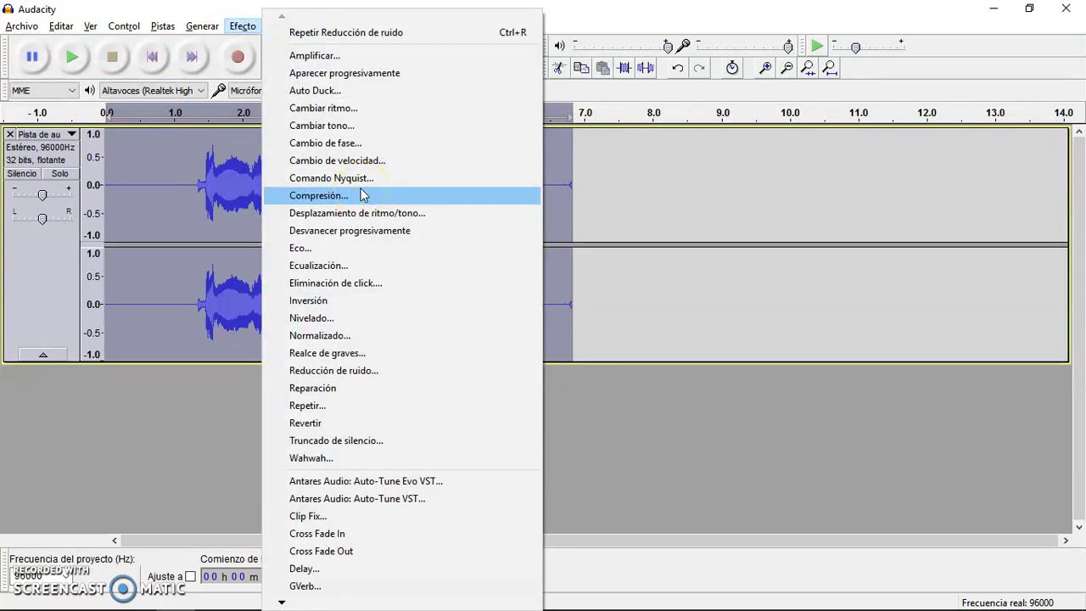
pyautogui.click(415, 502)
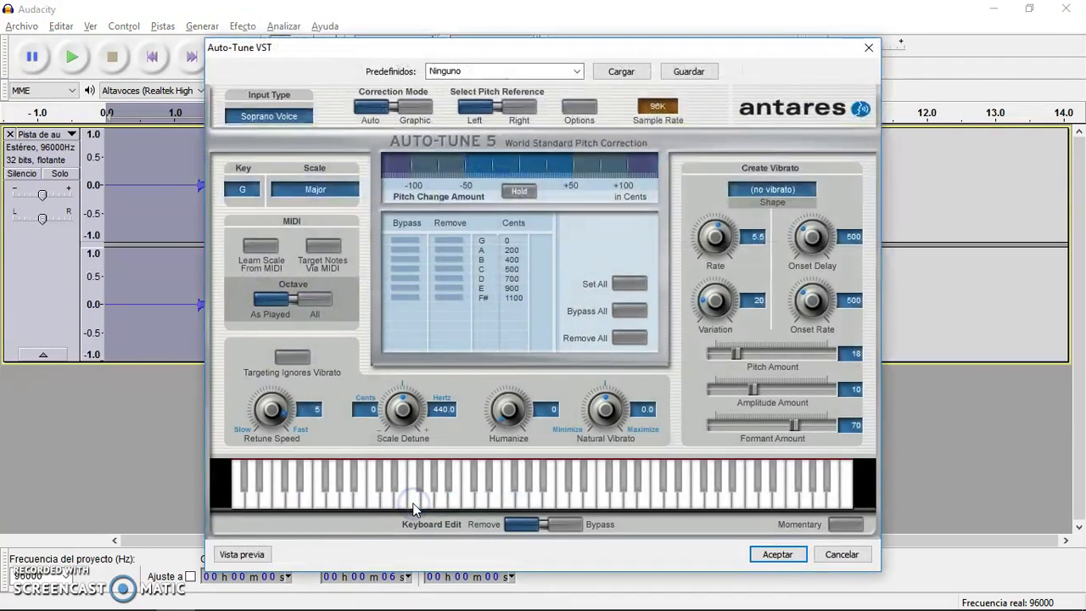
pyautogui.click(243, 191)
pyautogui.click(250, 203)
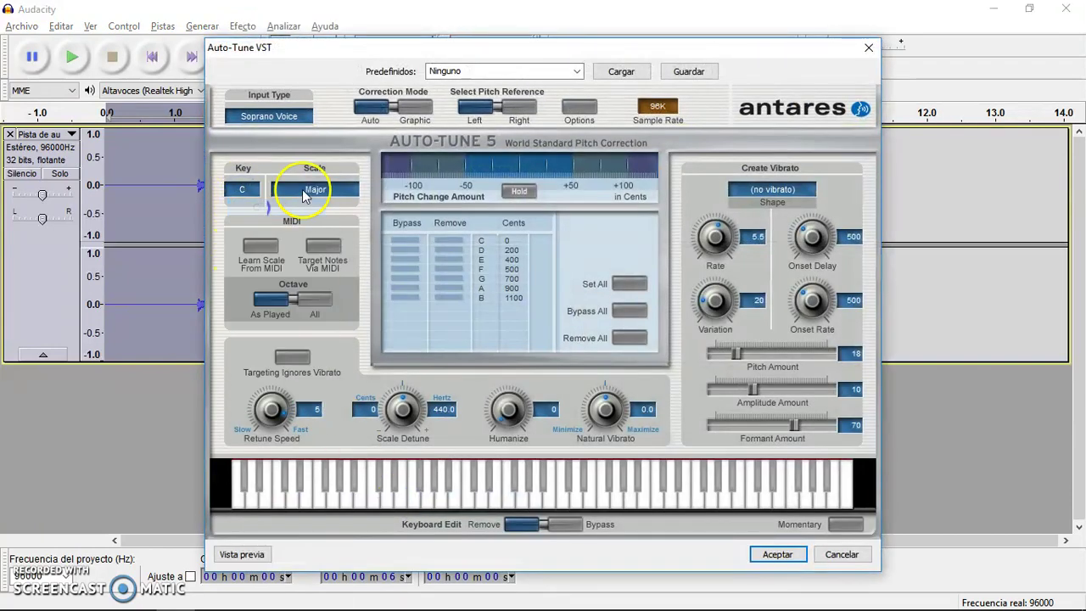
pyautogui.click(315, 189)
pyautogui.click(428, 145)
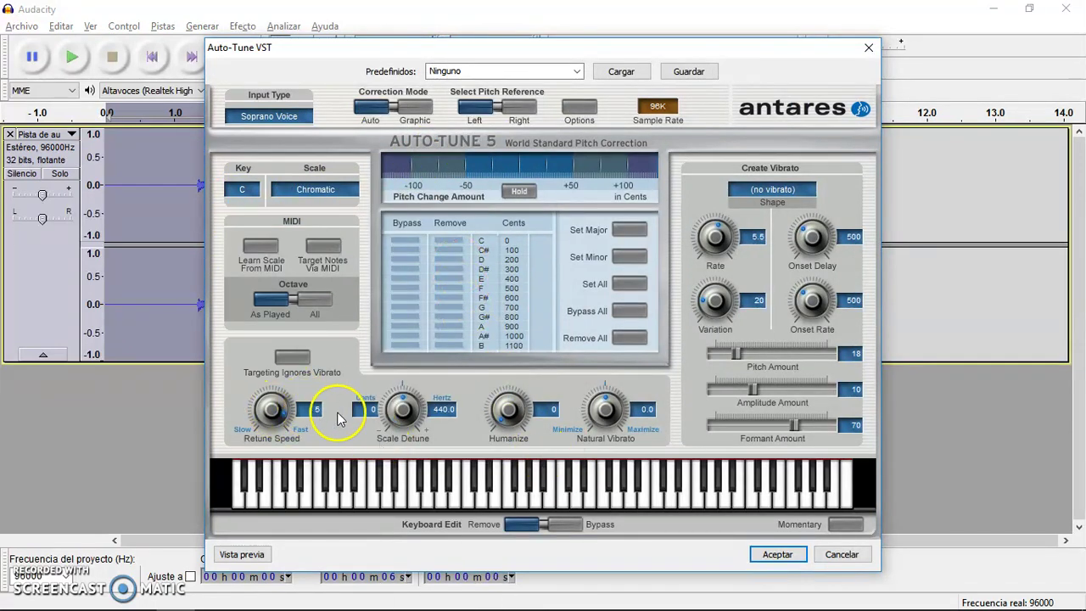
pyautogui.click(777, 555)
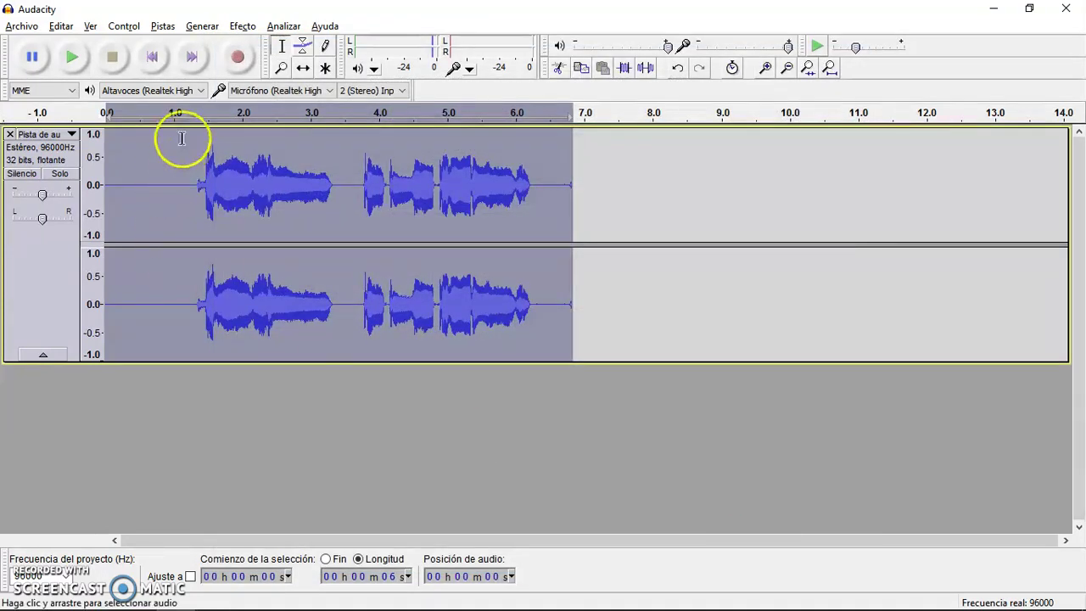
# Play the auto-tuned vocal and undo the Auto-Tune effect.
pyautogui.click(76, 59)
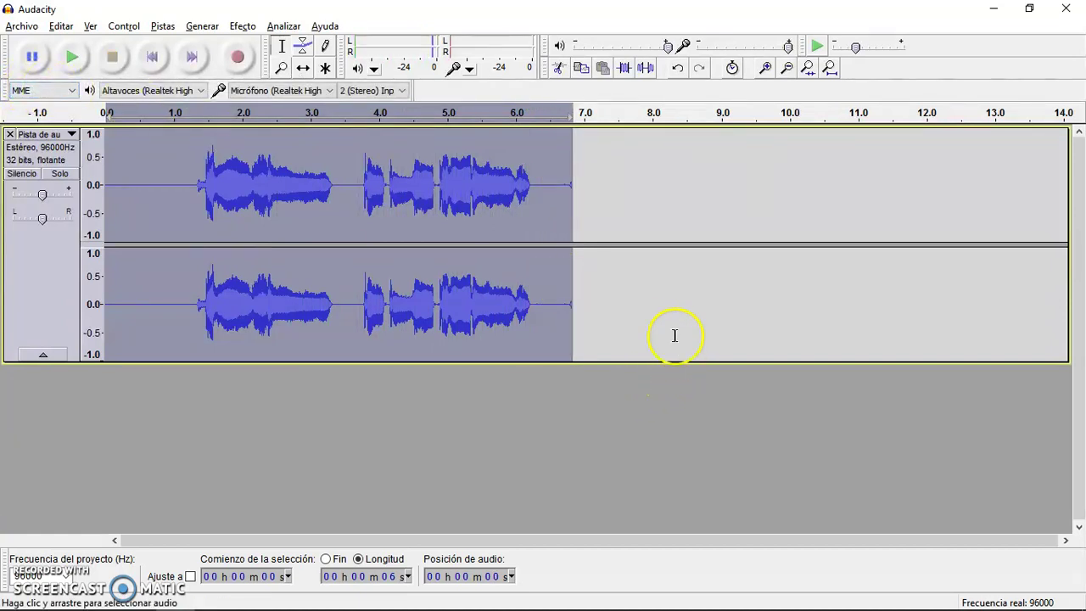
pyautogui.click(678, 75)
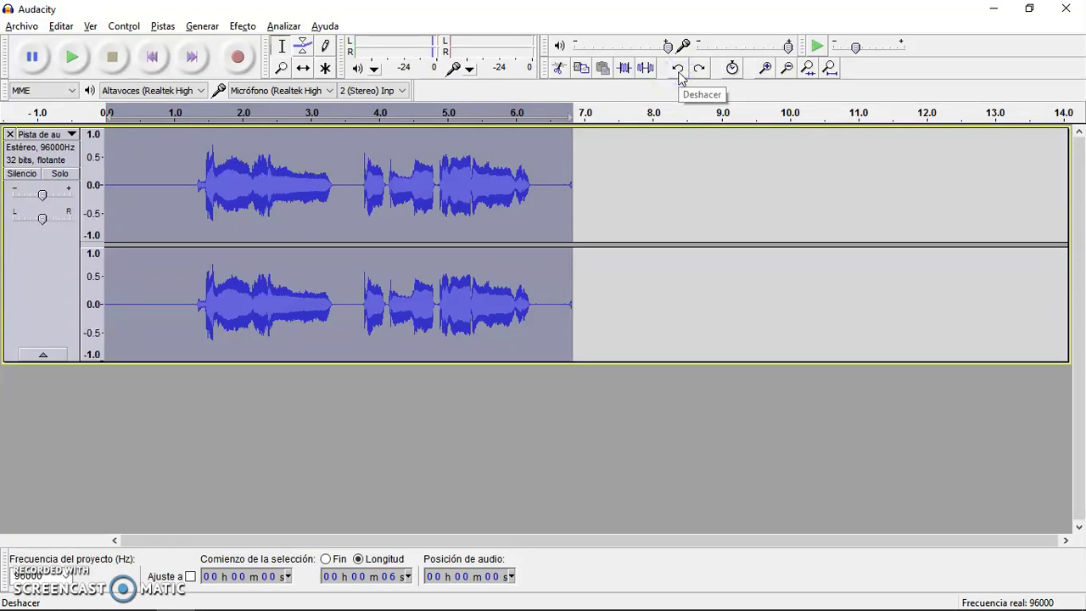
# Apply the Antares Auto-Tune VST to the whole recording with key G and the Major scale.
pyautogui.click(243, 26)
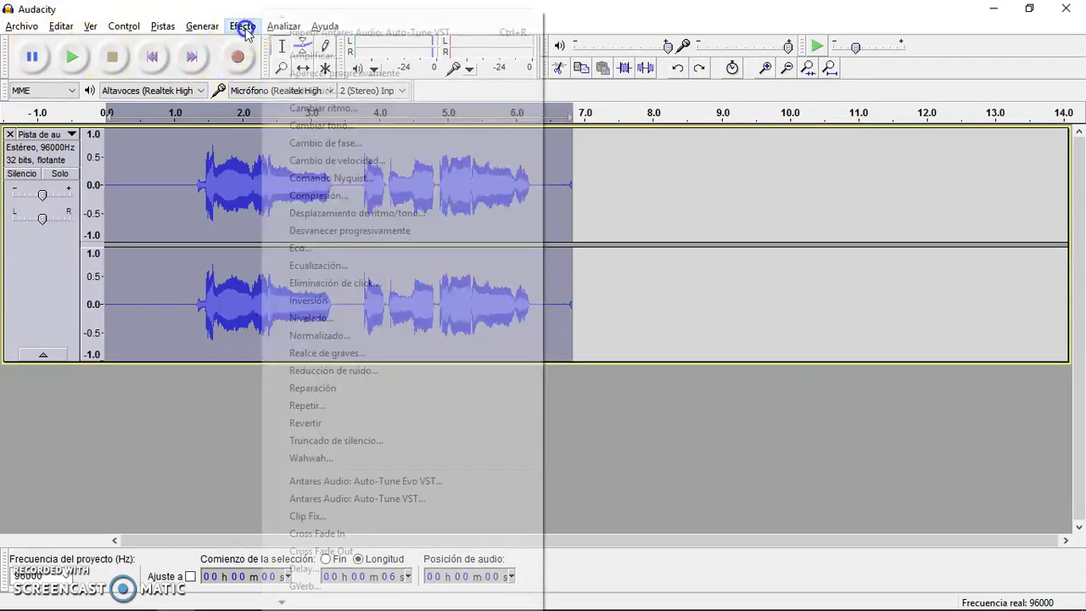
pyautogui.click(437, 500)
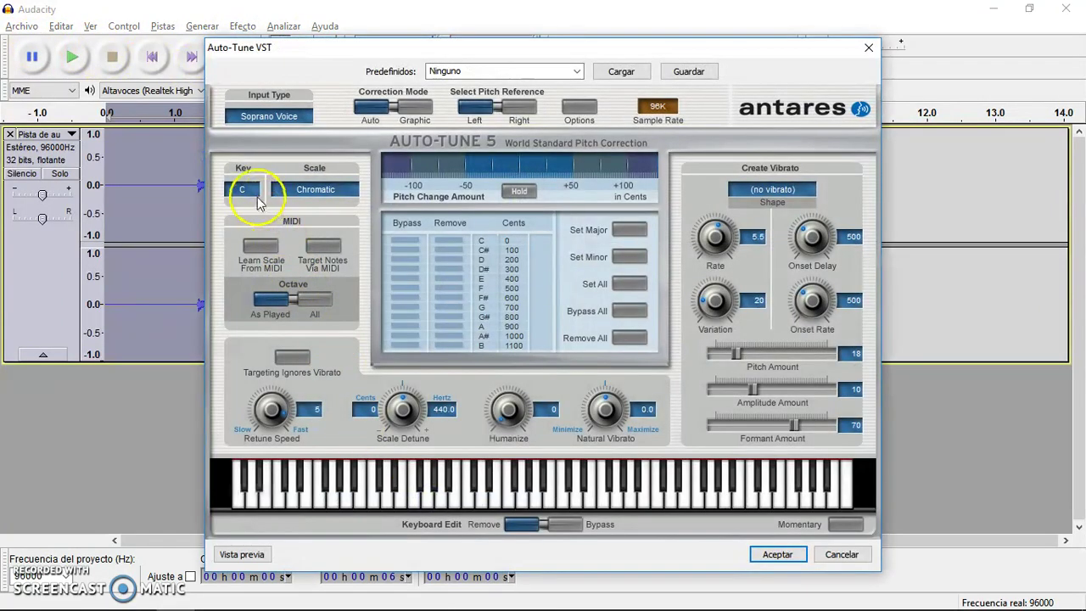
pyautogui.click(252, 194)
pyautogui.moveTo(258, 223); pyautogui.dragTo(267, 337)
pyautogui.click(323, 187)
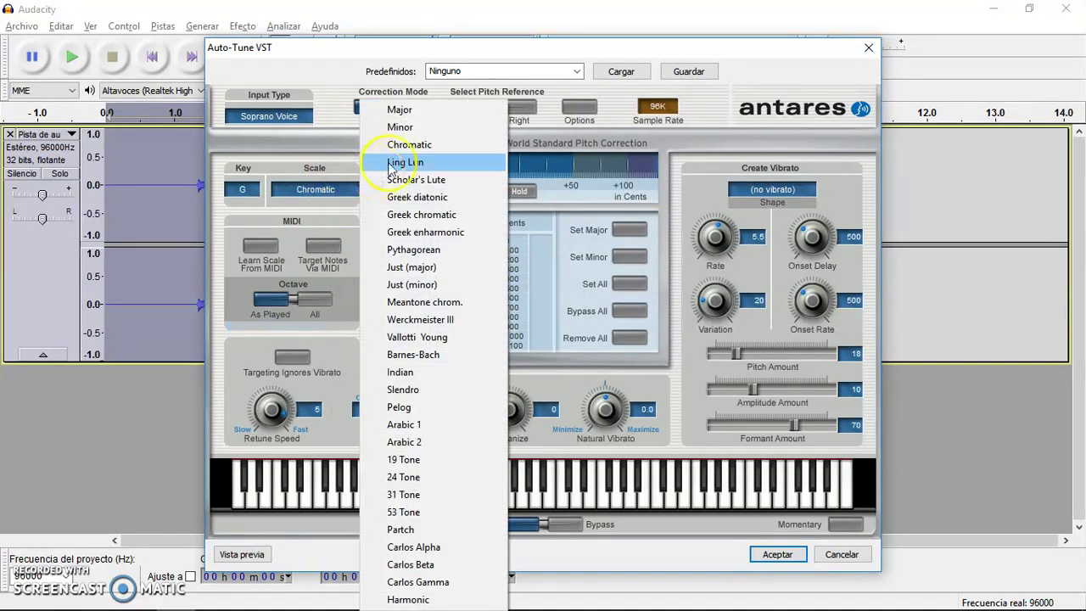
pyautogui.click(412, 108)
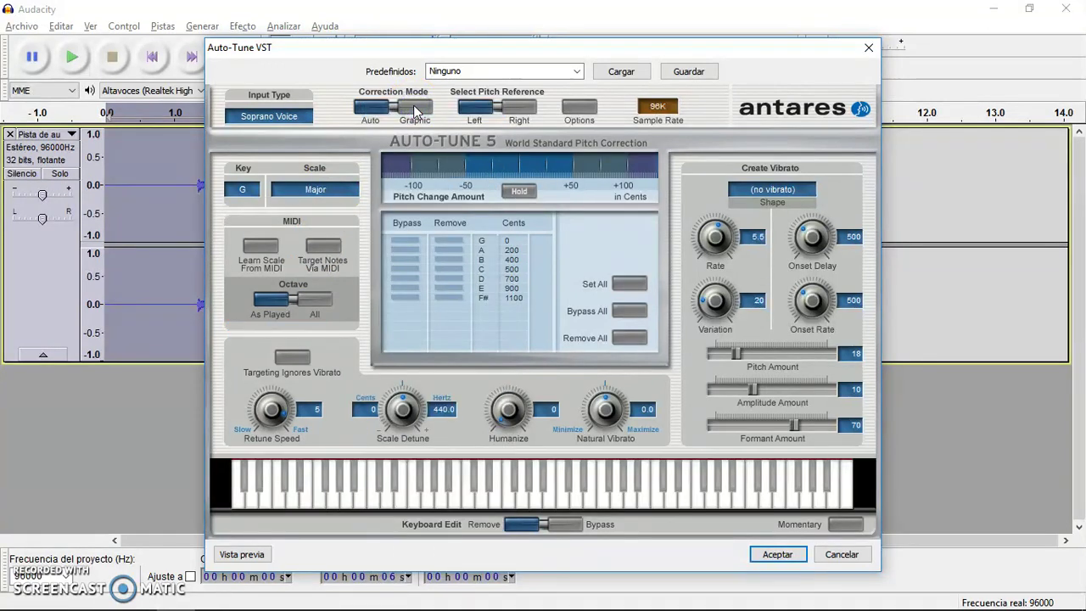
pyautogui.click(777, 554)
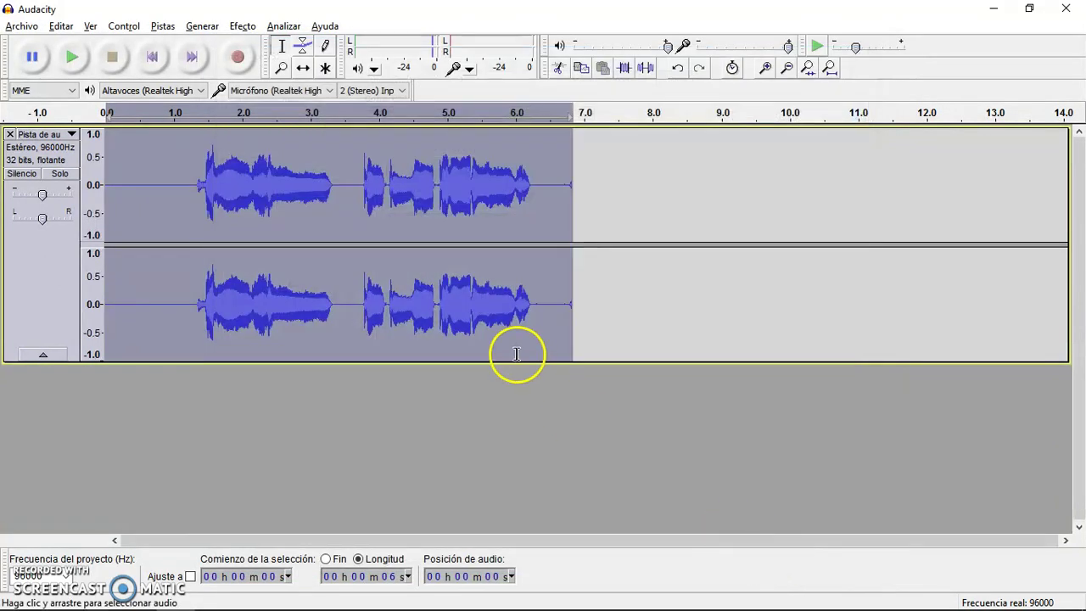
# Play the G Major tuned vocal from about 1.2 s and undo the Auto-Tune effect.
pyautogui.click(190, 188)
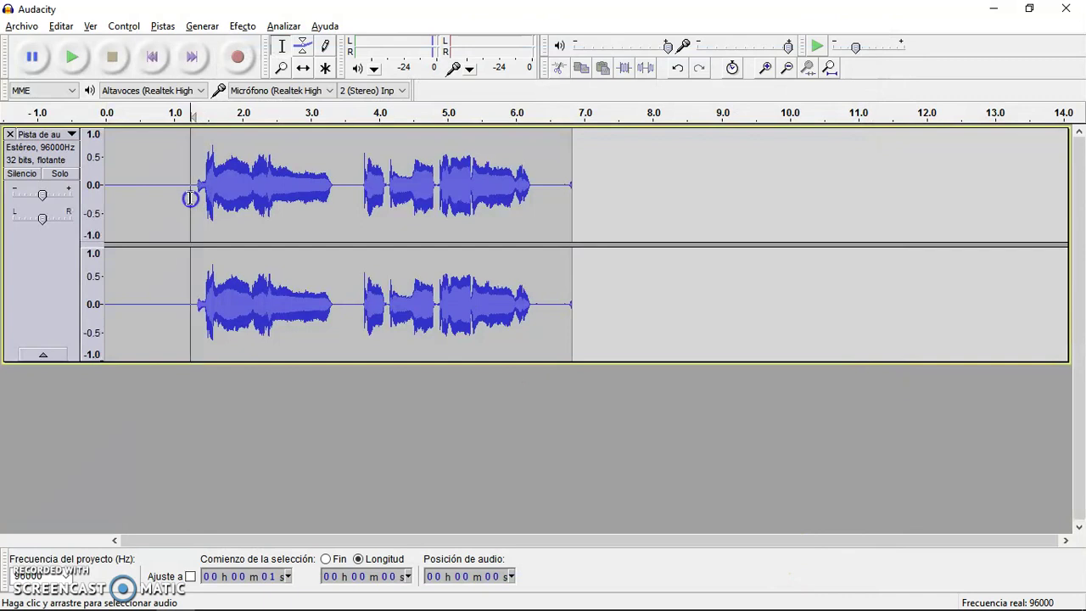
pyautogui.click(78, 56)
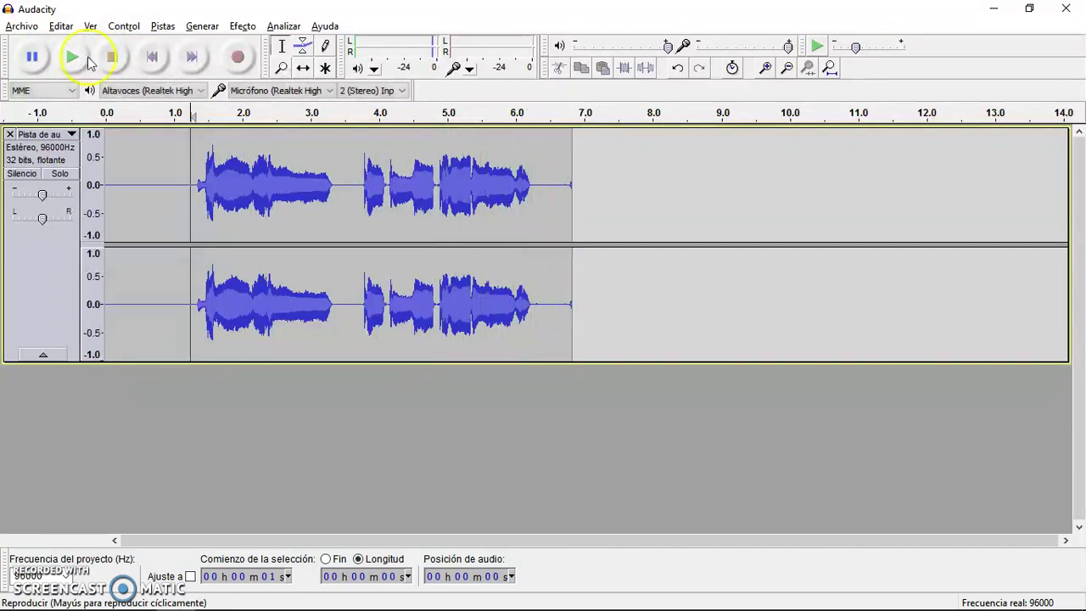
pyautogui.click(679, 70)
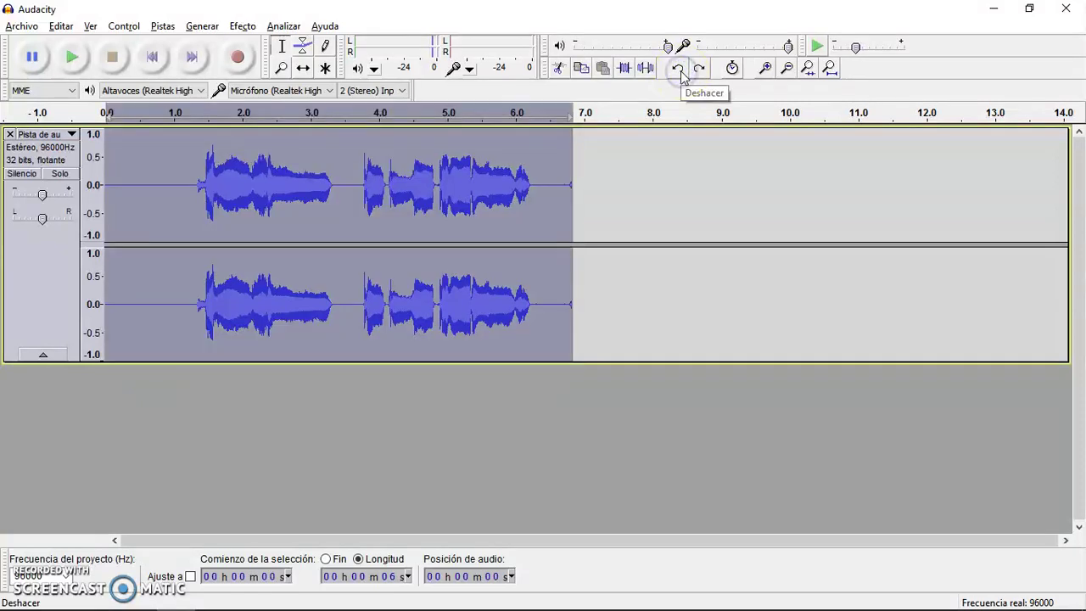
# Reapply the Antares Auto-Tune VST in G Major with a Retune Speed of 10 and play the tuned vocal.
pyautogui.click(242, 26)
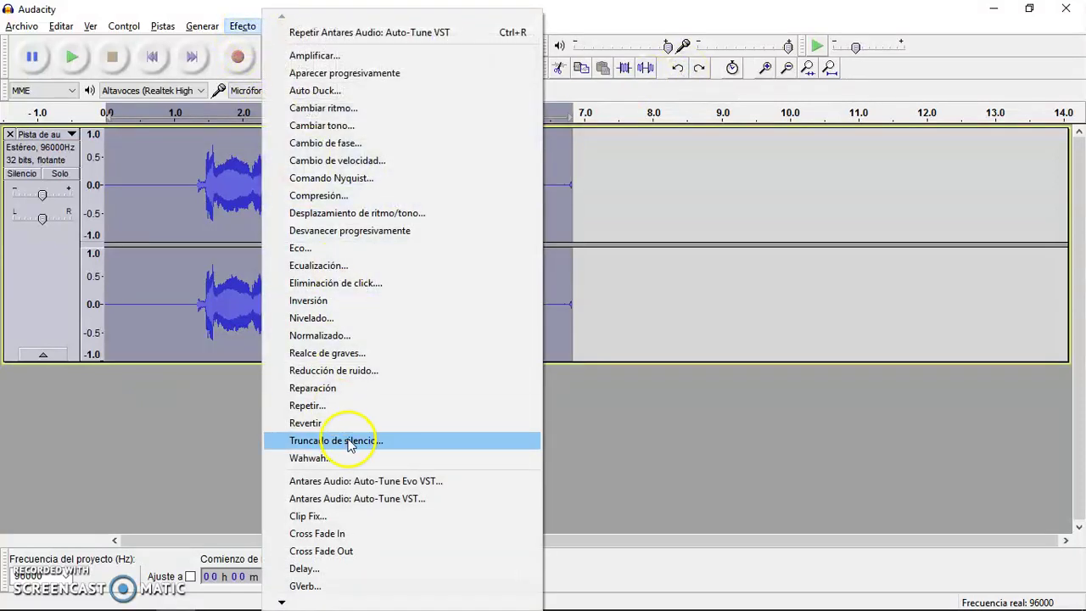
pyautogui.click(381, 499)
pyautogui.moveTo(272, 411); pyautogui.dragTo(273, 426)
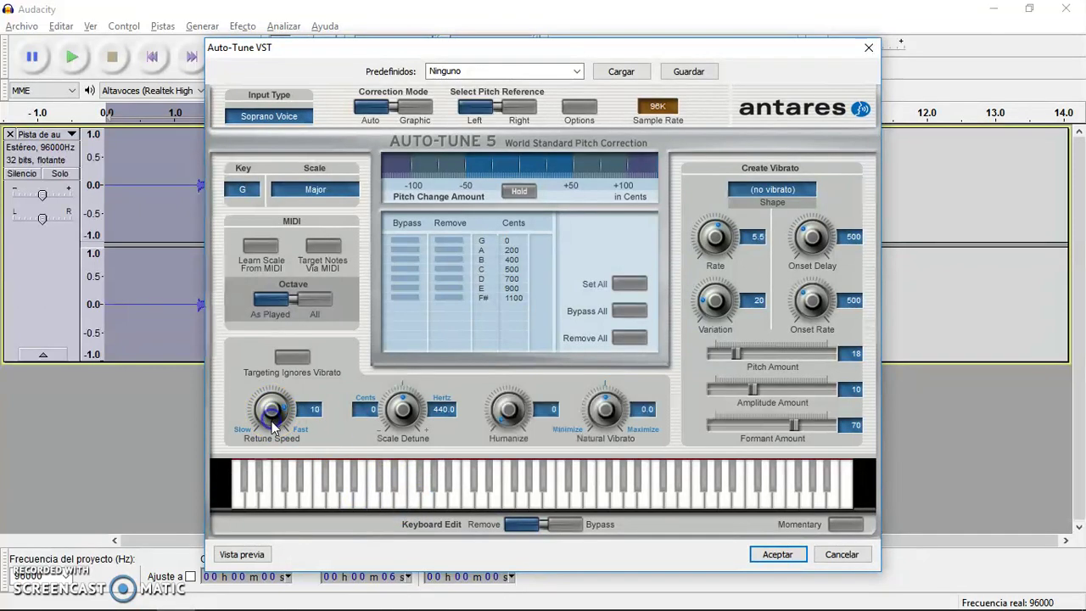
pyautogui.click(777, 554)
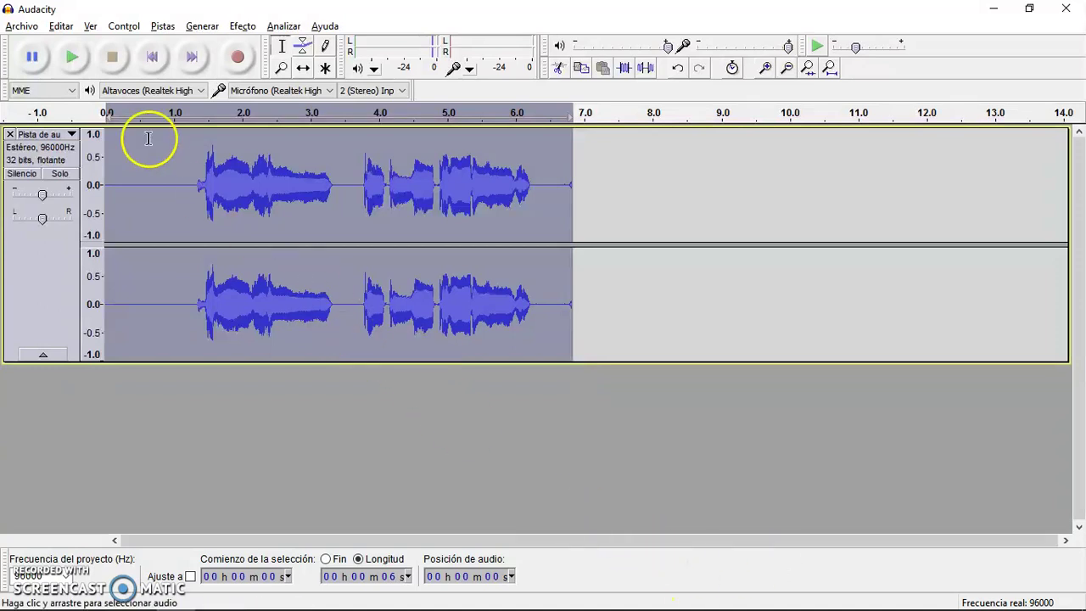
pyautogui.click(73, 61)
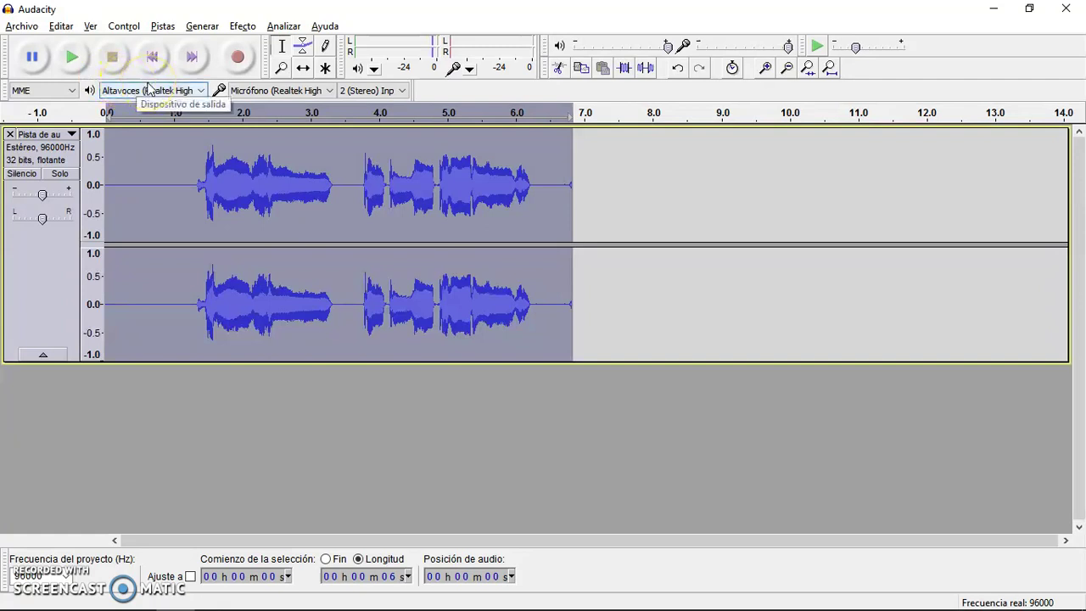
pyautogui.click(294, 216)
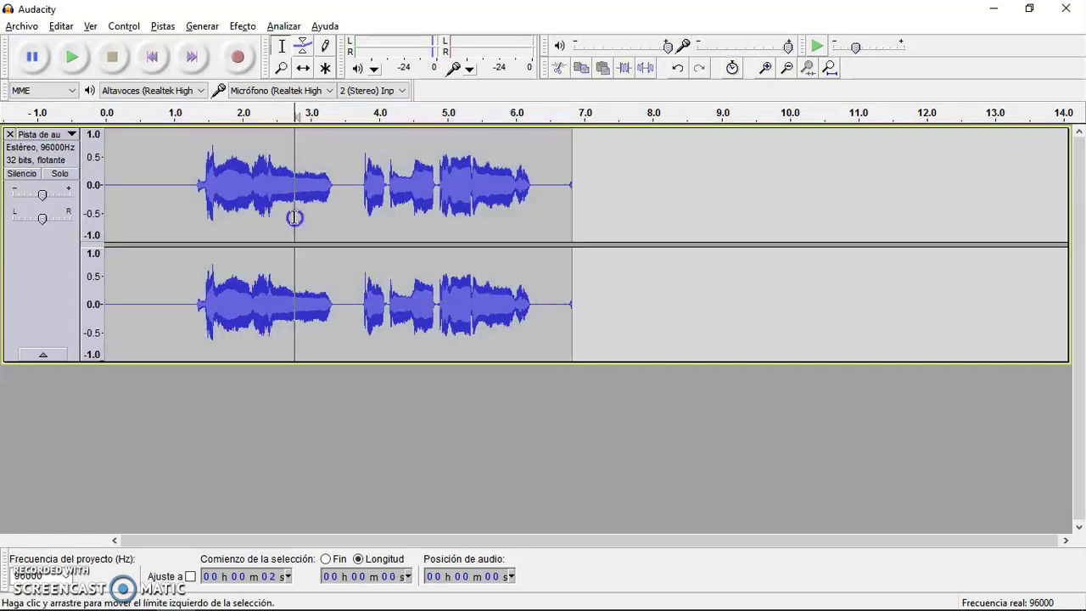
# Silence the vocal's tail after about 6.2 s and the pause from about 3.3 to 3.7 s, and select the opening 1.3 seconds.
pyautogui.doubleClick(252, 208)
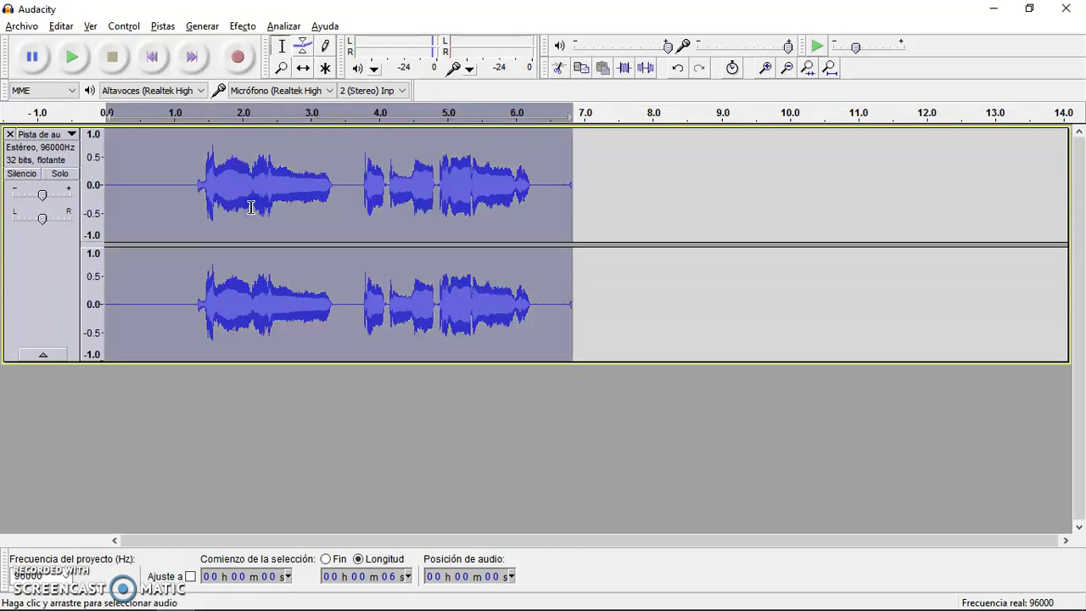
pyautogui.moveTo(681, 201); pyautogui.dragTo(531, 213)
pyautogui.click(646, 68)
pyautogui.moveTo(360, 208); pyautogui.dragTo(335, 211)
pyautogui.click(647, 67)
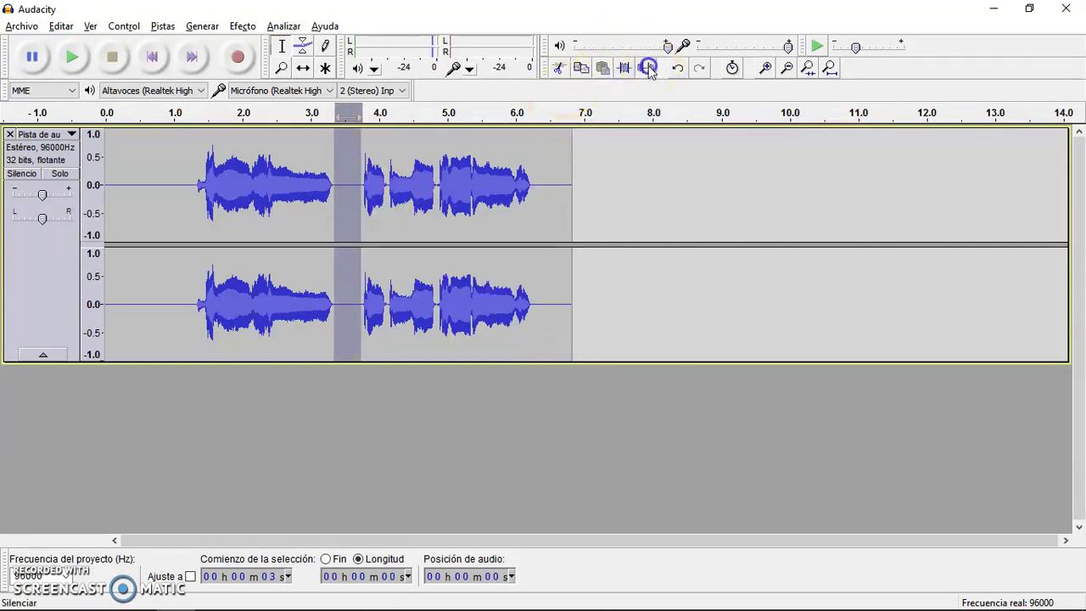
pyautogui.moveTo(194, 206); pyautogui.dragTo(105, 208)
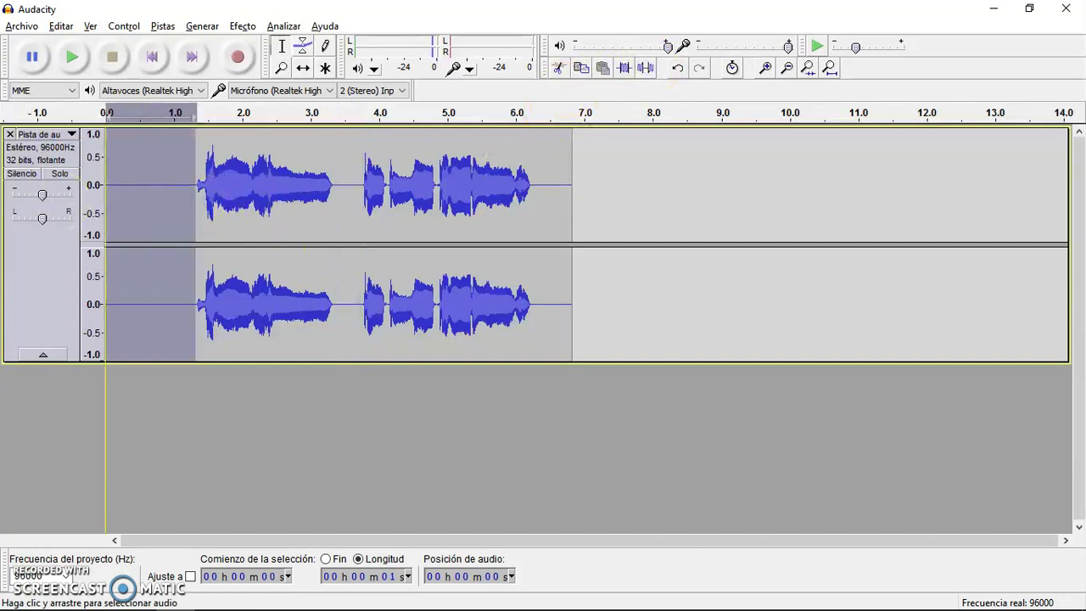
# Select the whole vocal track and duplicate it.
pyautogui.doubleClick(289, 267)
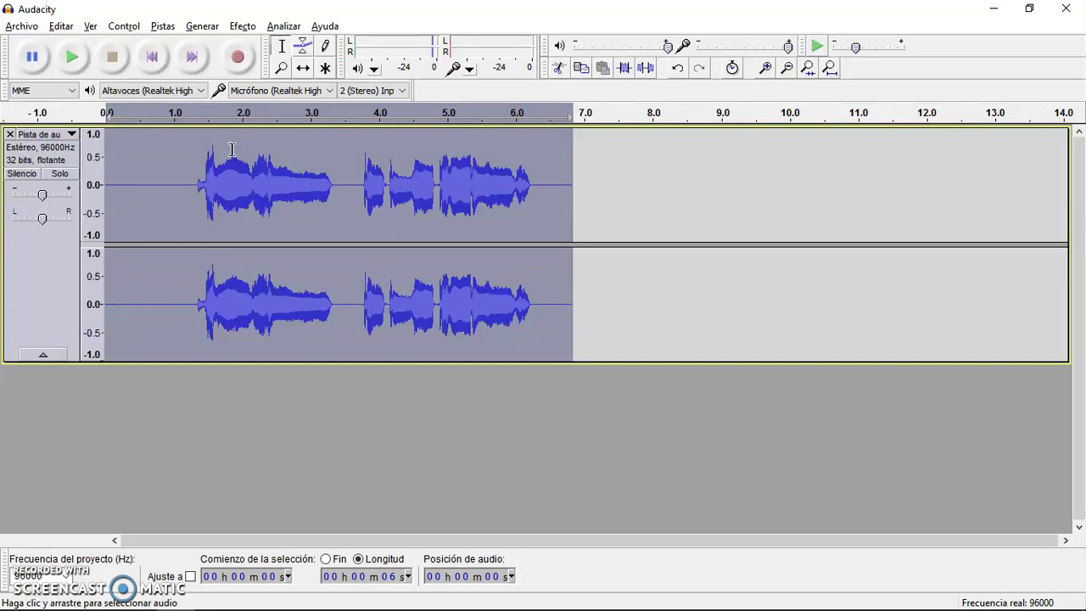
pyautogui.click(39, 134)
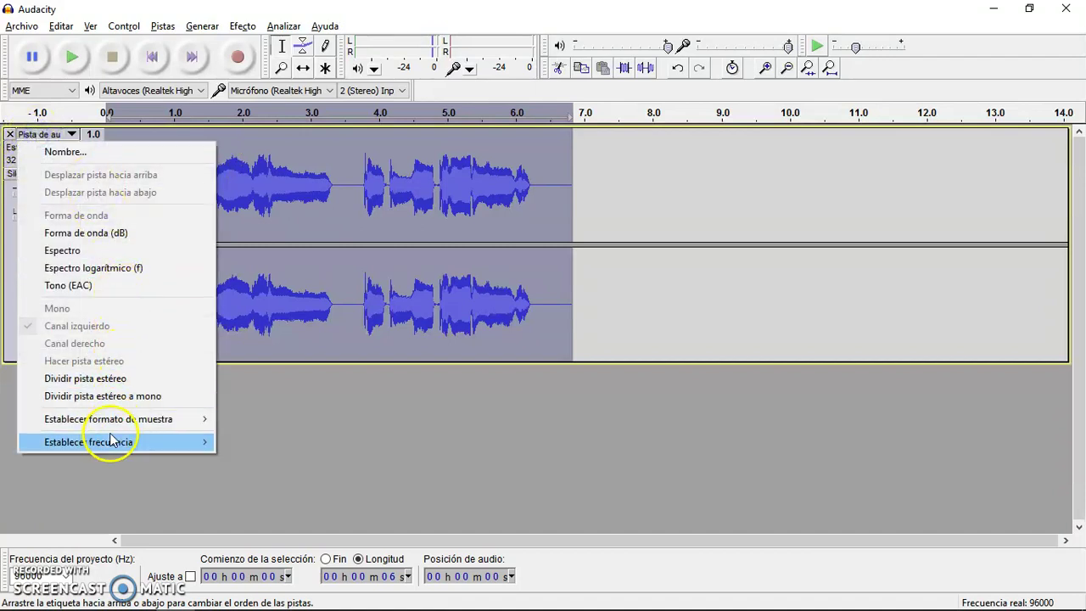
pyautogui.moveTo(108, 445)
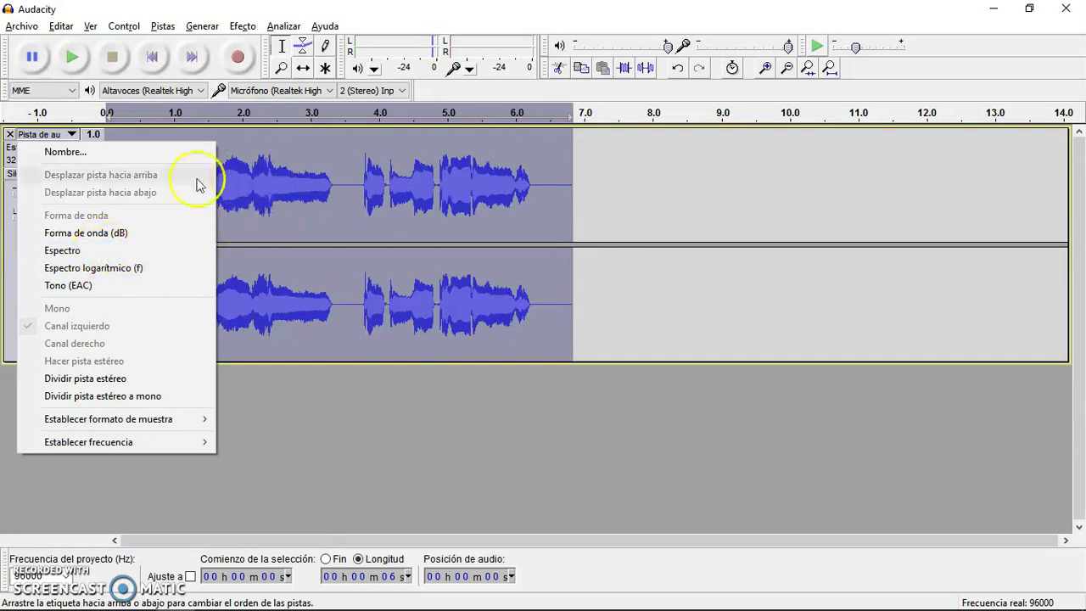
pyautogui.click(821, 235)
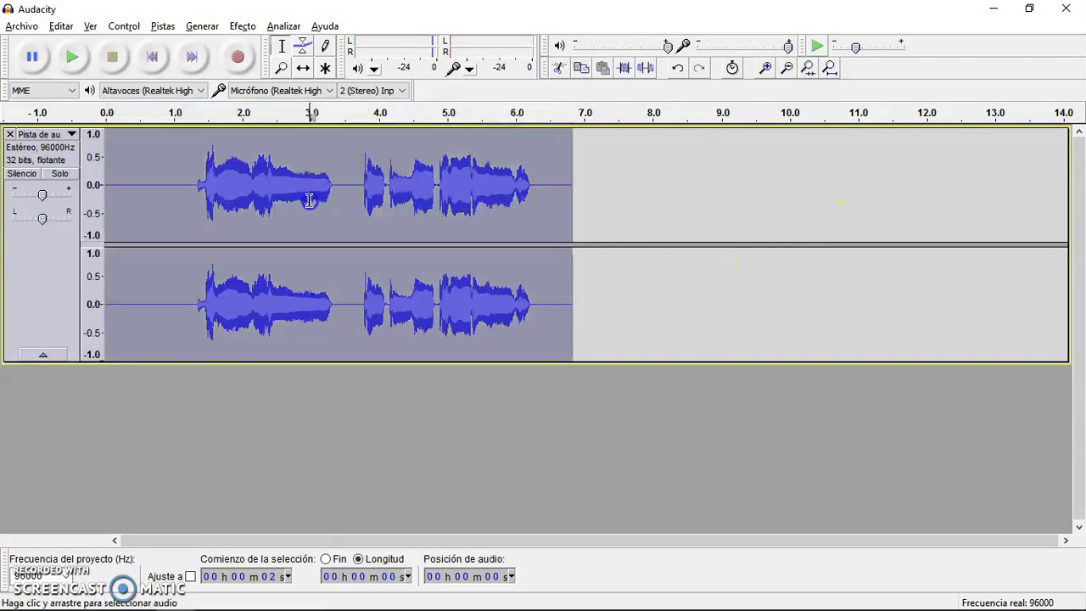
pyautogui.hotkey('ctrl', 'd')
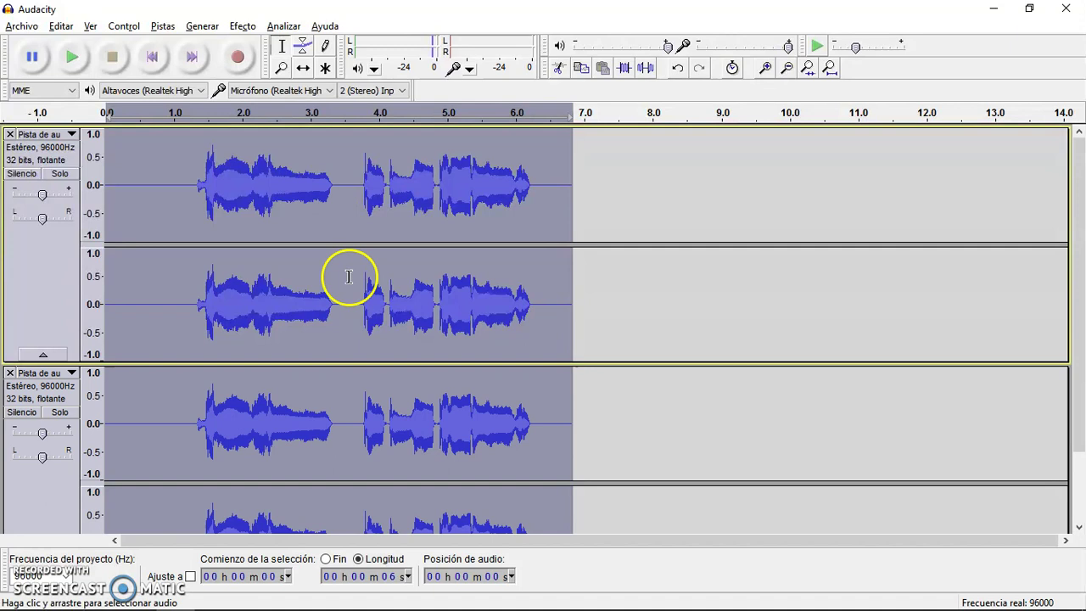
# Apply the Delay effect to the duplicated track with regular type, 6.0 dB decay, 0.50 s delay time and 5 echoes.
pyautogui.scroll(-2, 363, 351)
pyautogui.click(243, 25)
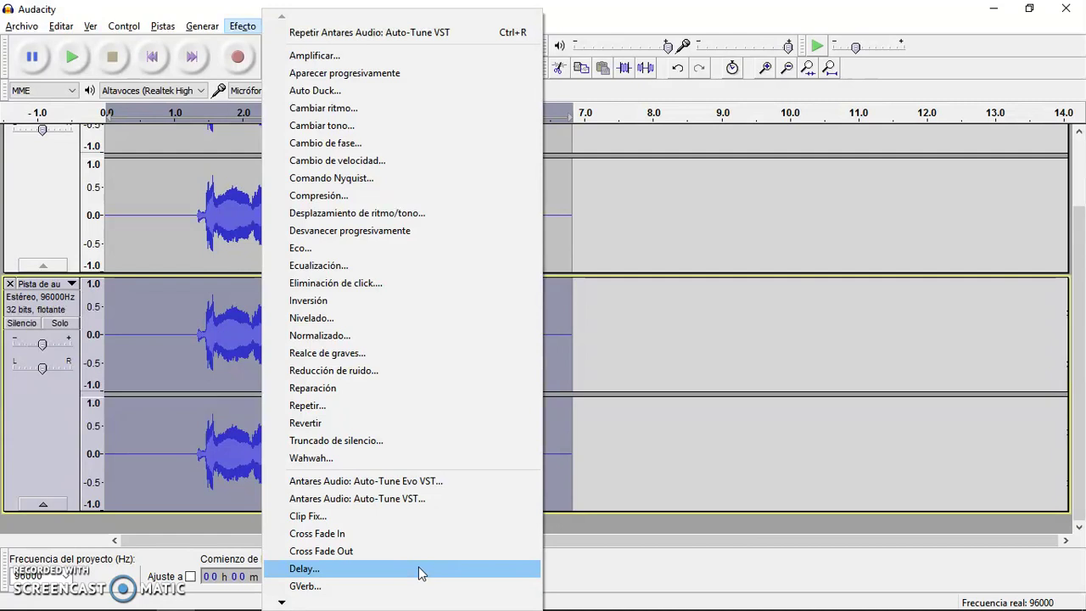
pyautogui.click(420, 570)
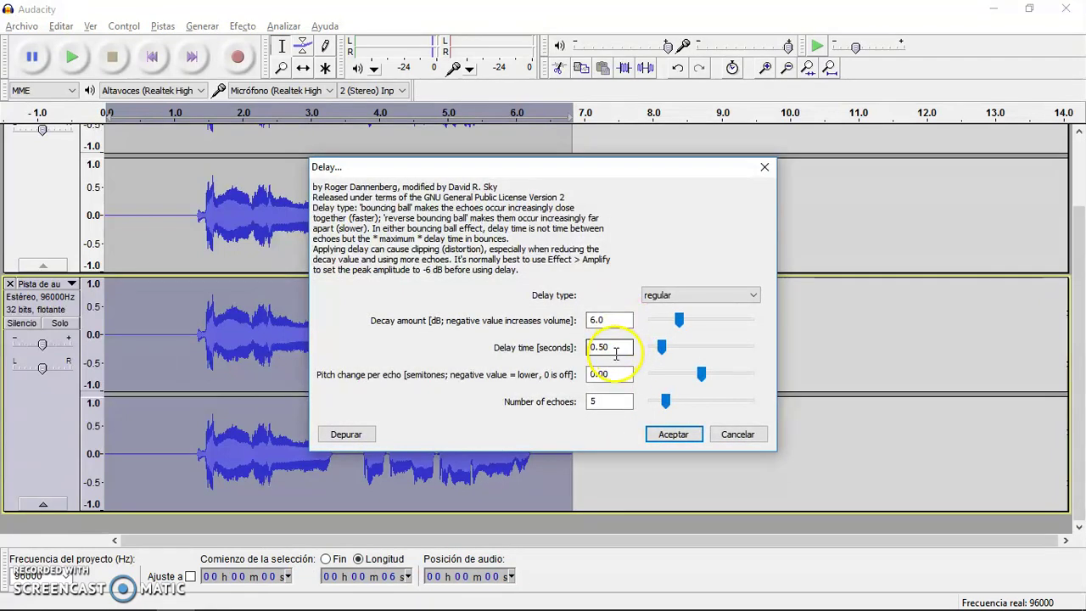
pyautogui.click(721, 294)
pyautogui.click(704, 299)
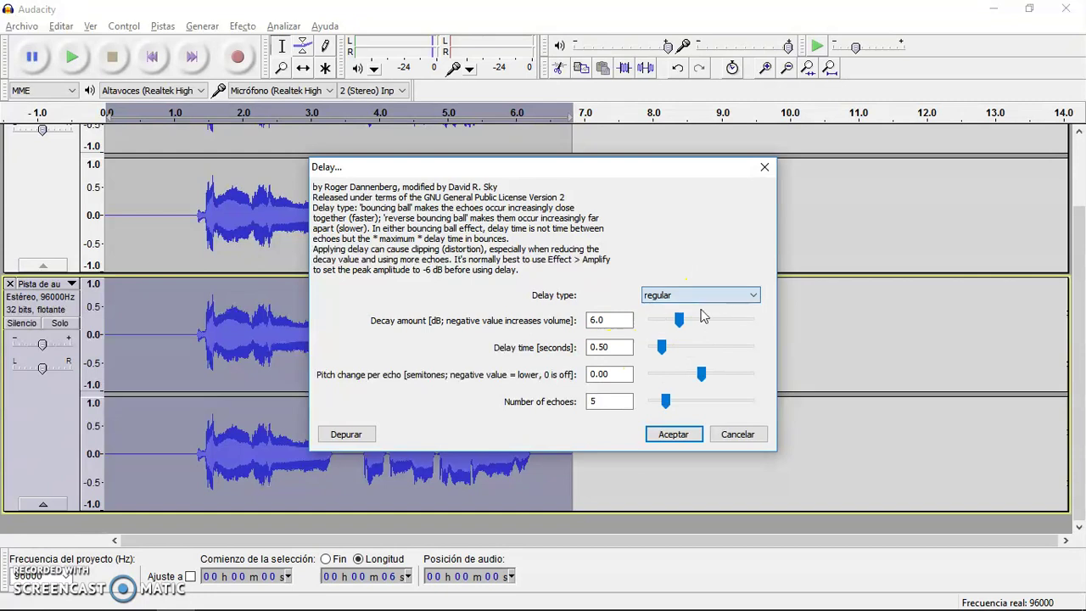
pyautogui.click(674, 434)
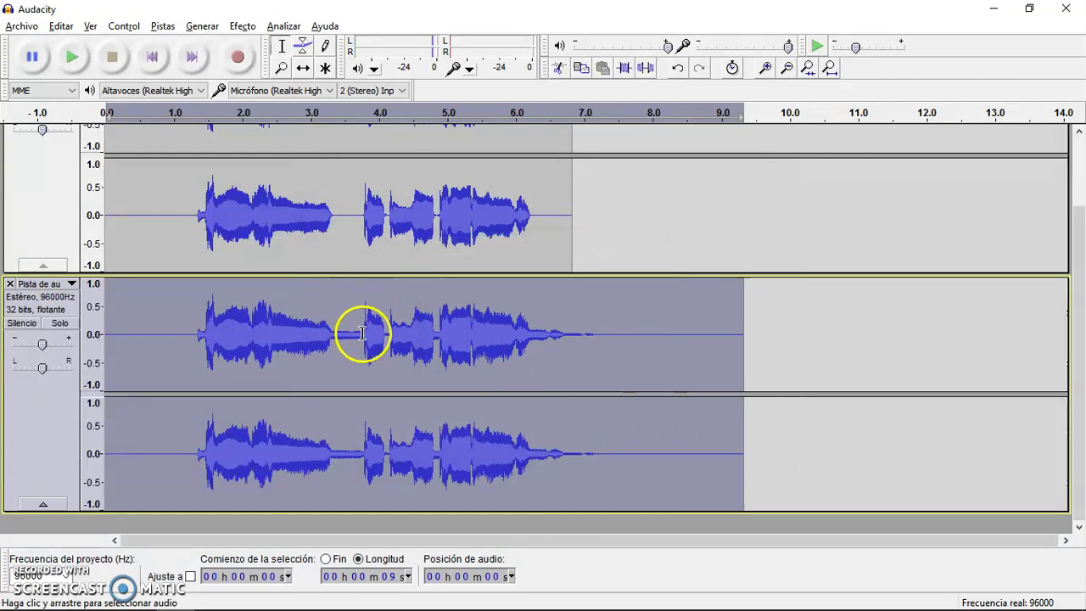
# Set the original vocal track's gain to -5 dB.
pyautogui.scroll(-1, 135, 366)
pyautogui.scroll(1, 136, 367)
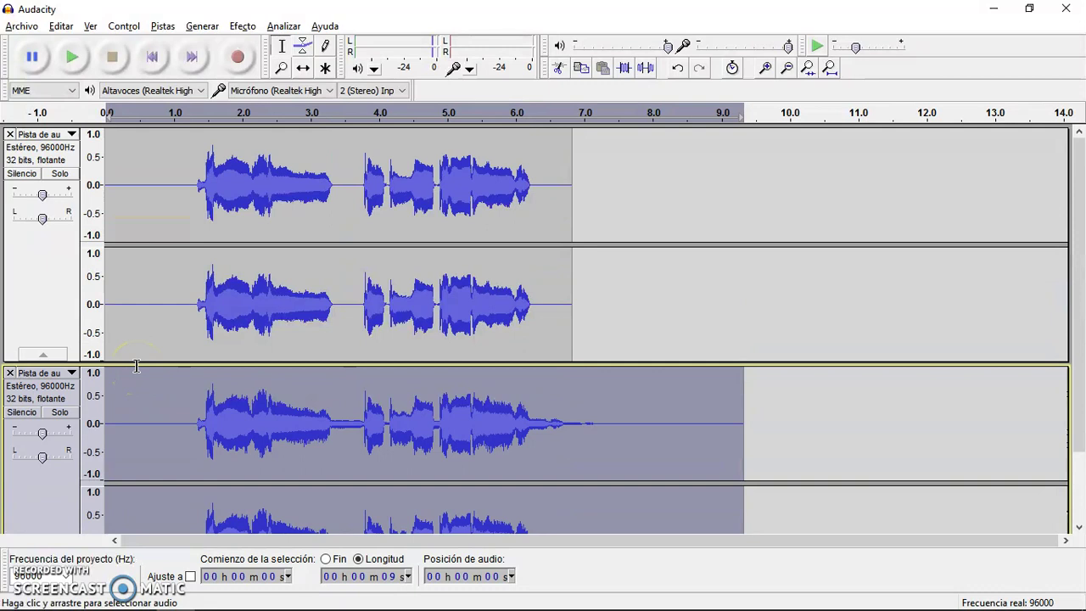
pyautogui.doubleClick(42, 195)
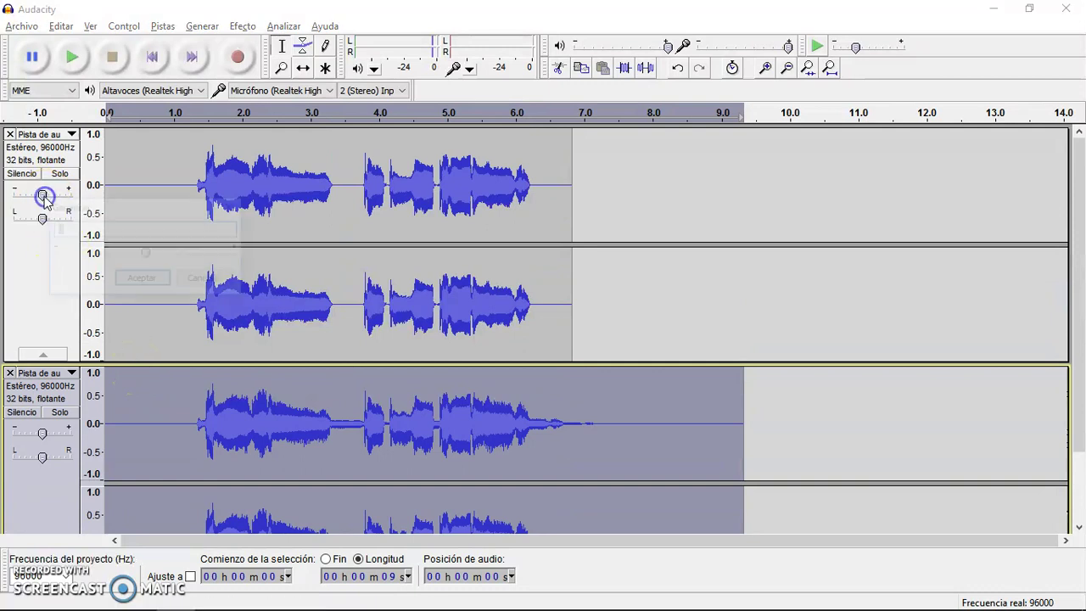
pyautogui.write('-6')
pyautogui.press('Return')
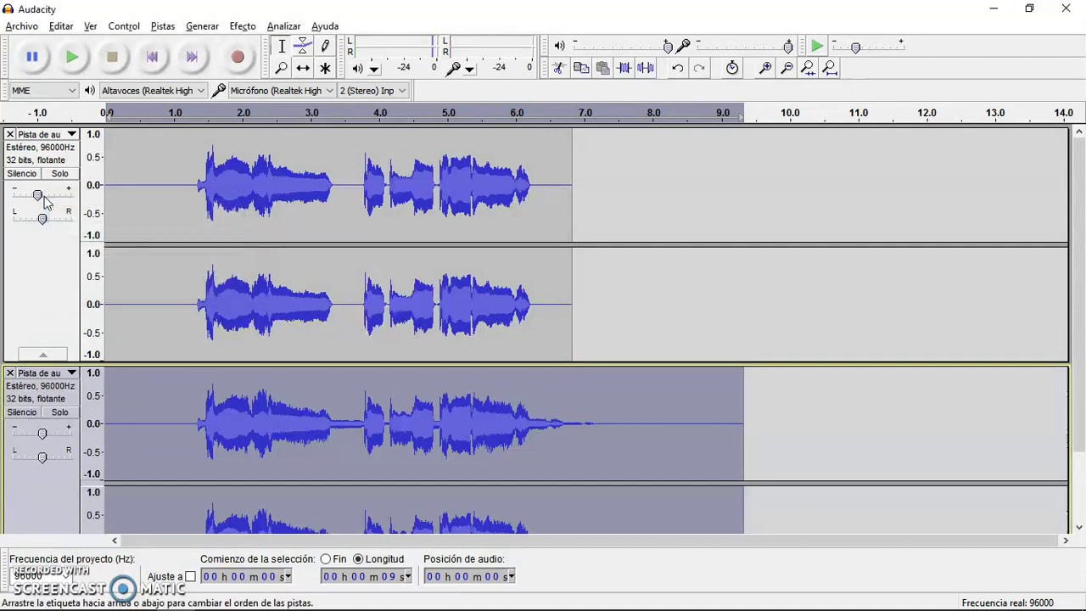
# Set the delayed duplicate track's gain to -7 dB.
pyautogui.scroll(-2, 43, 204)
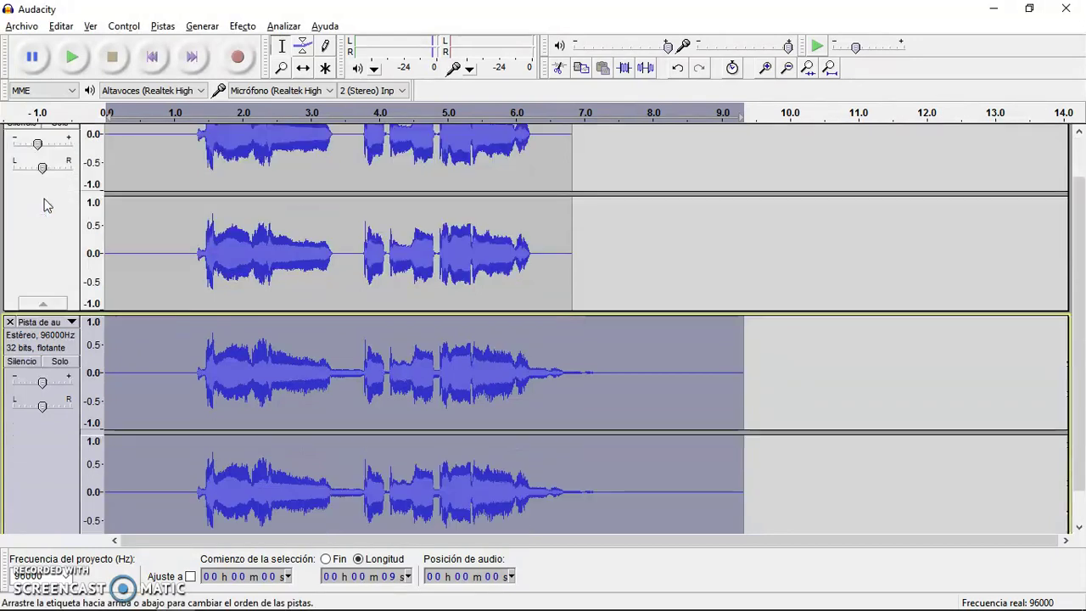
pyautogui.click(44, 345)
pyautogui.doubleClick(43, 345)
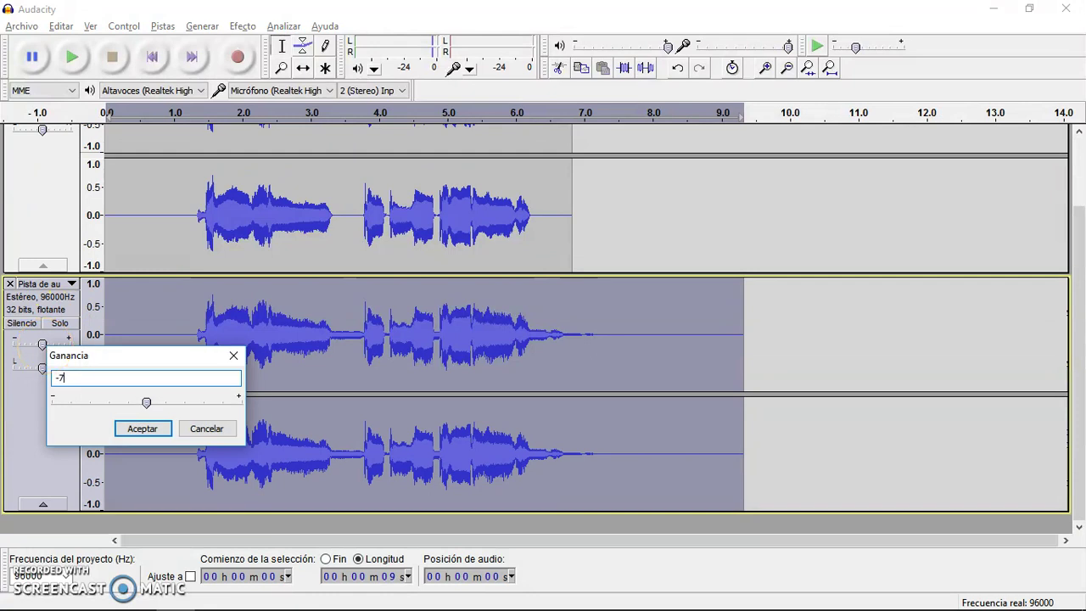
pyautogui.press('Return')
# Lower the delayed duplicate track's gain to -8 dB.
pyautogui.moveTo(184, 390); pyautogui.dragTo(288, 390)
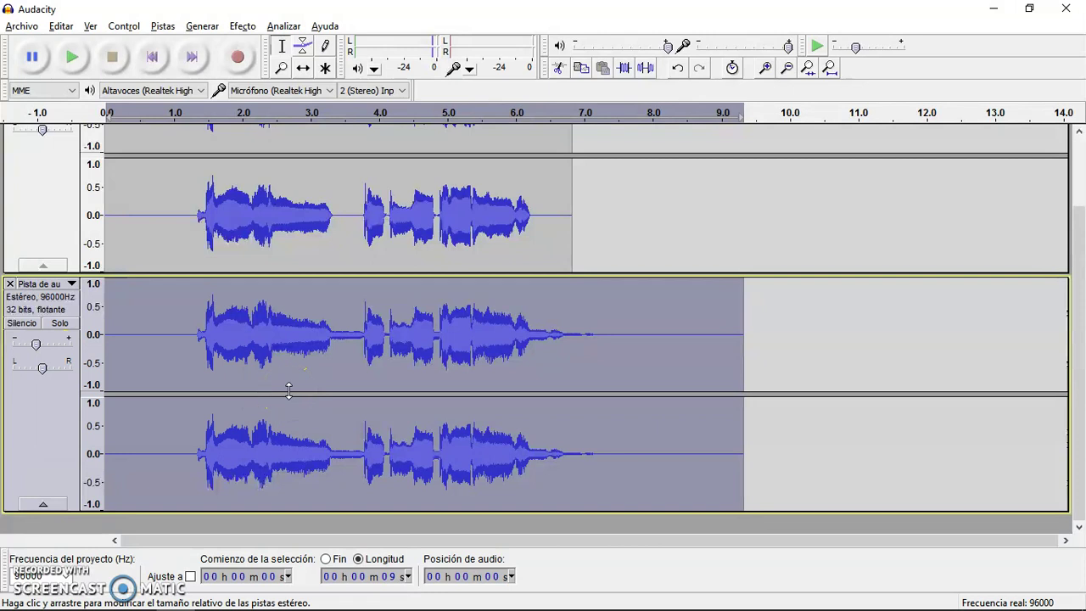
pyautogui.moveTo(93, 361); pyautogui.dragTo(50, 350)
pyautogui.doubleClick(38, 346)
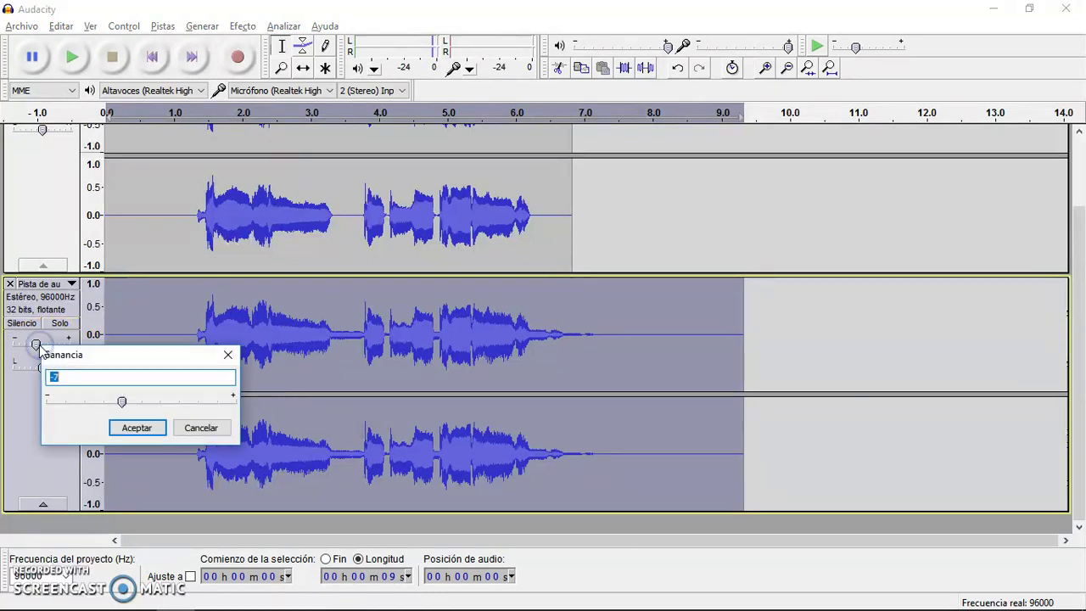
pyautogui.write('-8')
pyautogui.press('Return')
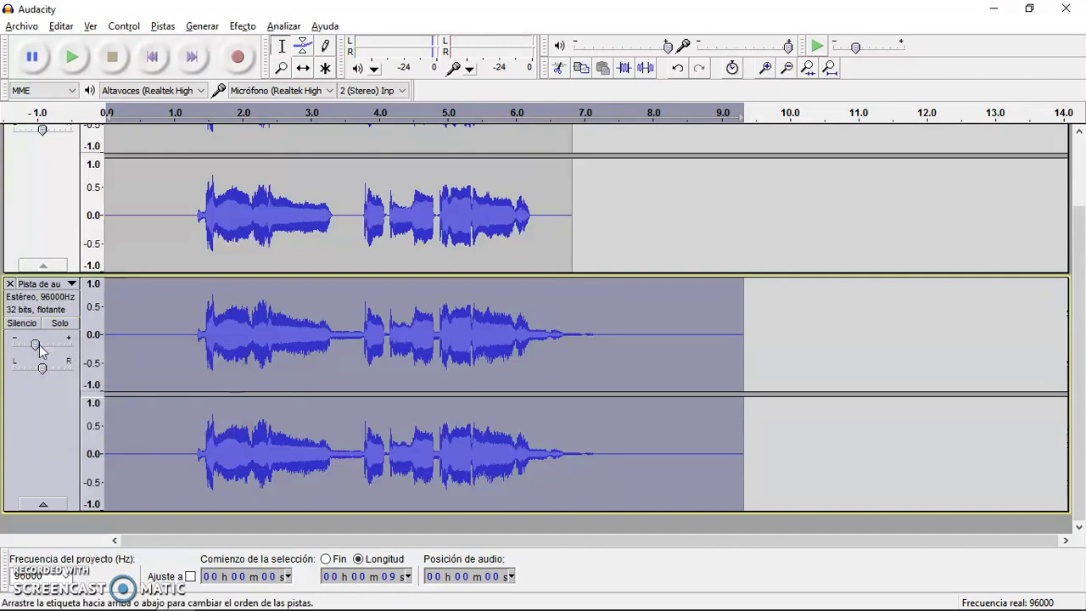
# Review the gain values of the original vocal track and the delayed duplicate track.
pyautogui.scroll(1, 41, 195)
pyautogui.doubleClick(40, 163)
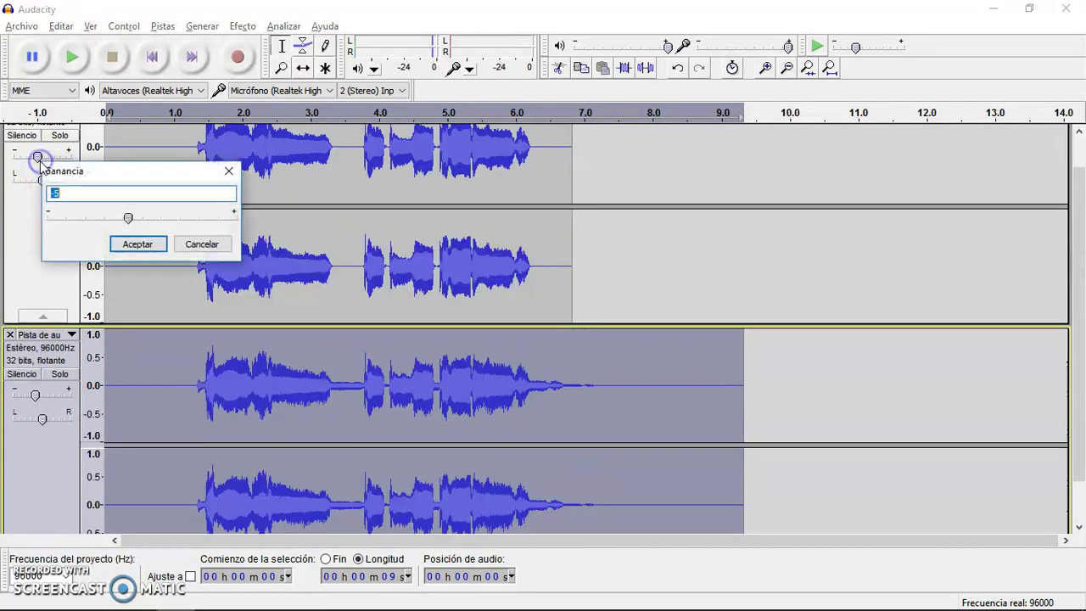
pyautogui.press('Return')
pyautogui.click(40, 403)
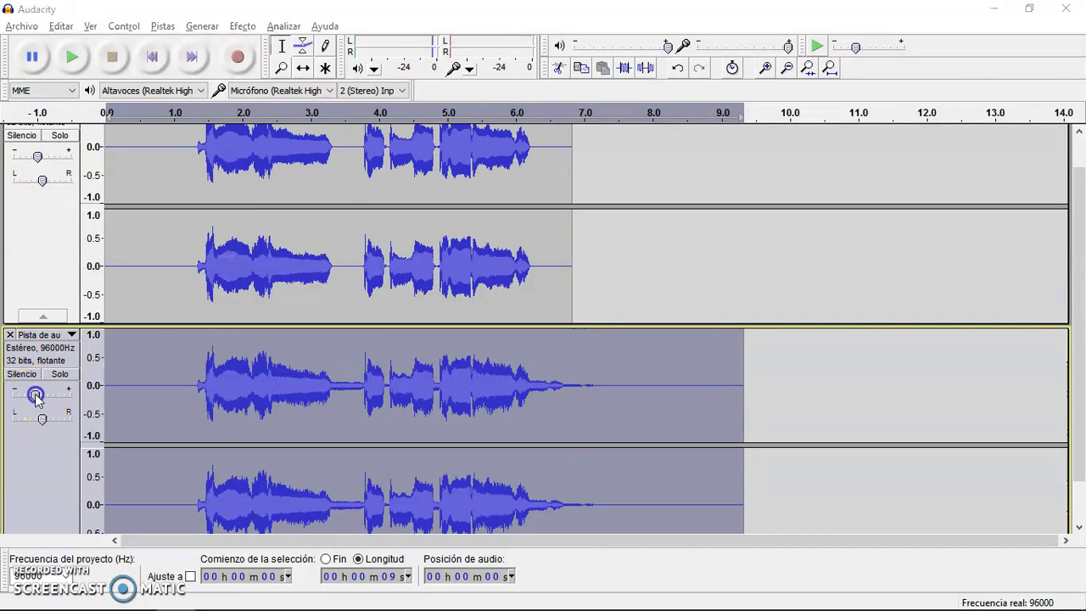
pyautogui.doubleClick(40, 403)
# Play both tracks together from just before the vocal begins, at about 1.2 s.
pyautogui.click(223, 405)
pyautogui.click(186, 266)
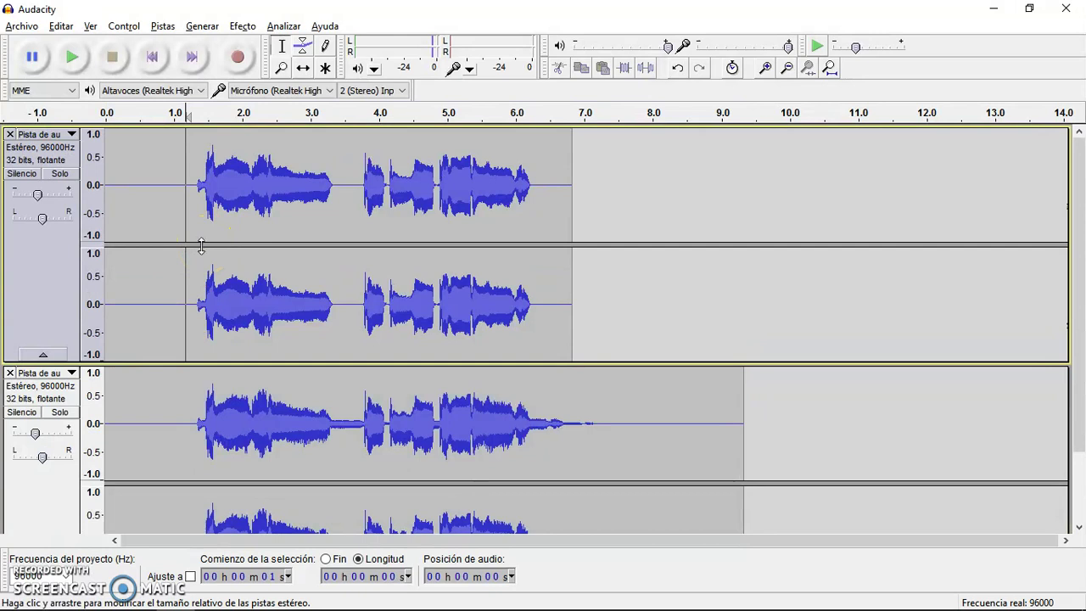
pyautogui.click(72, 57)
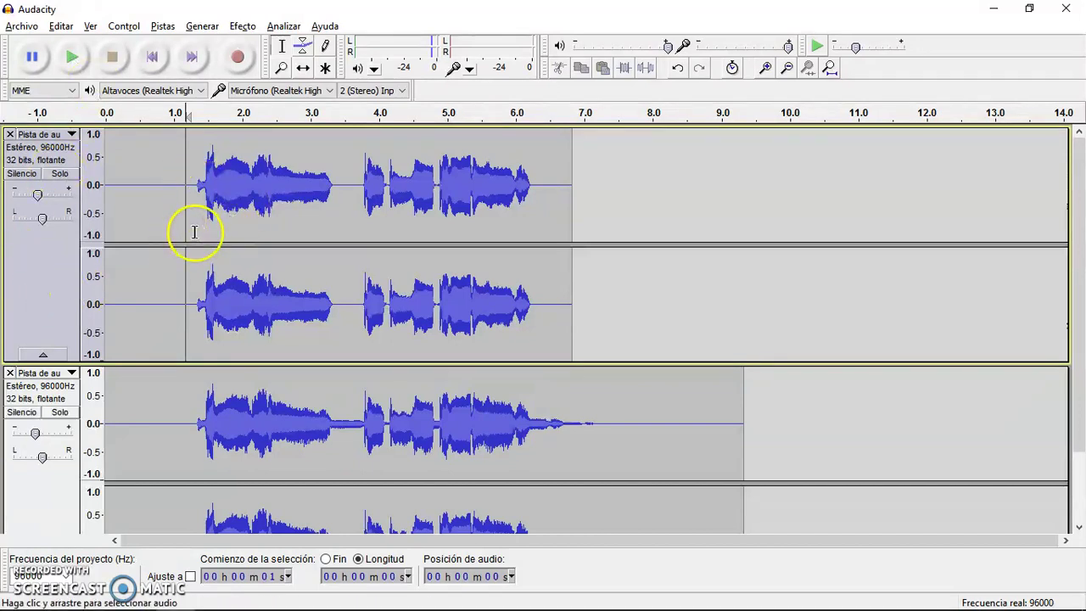
# Play the vocal's opening syllable, about 1.3 to 1.6 s on the original track, and duplicate that section onto a new track.
pyautogui.moveTo(196, 201); pyautogui.dragTo(214, 207)
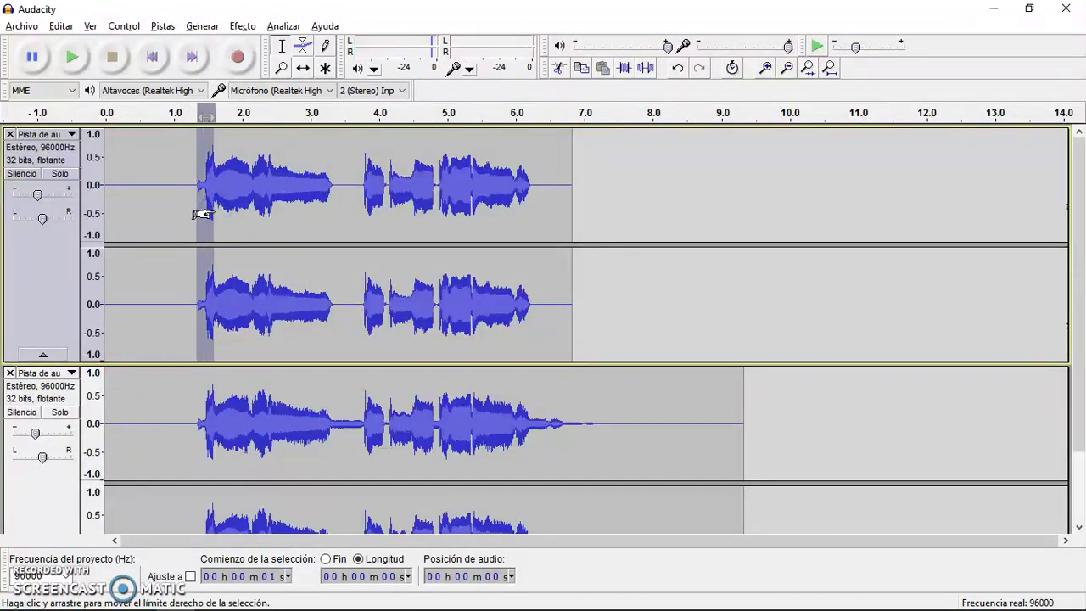
pyautogui.click(66, 57)
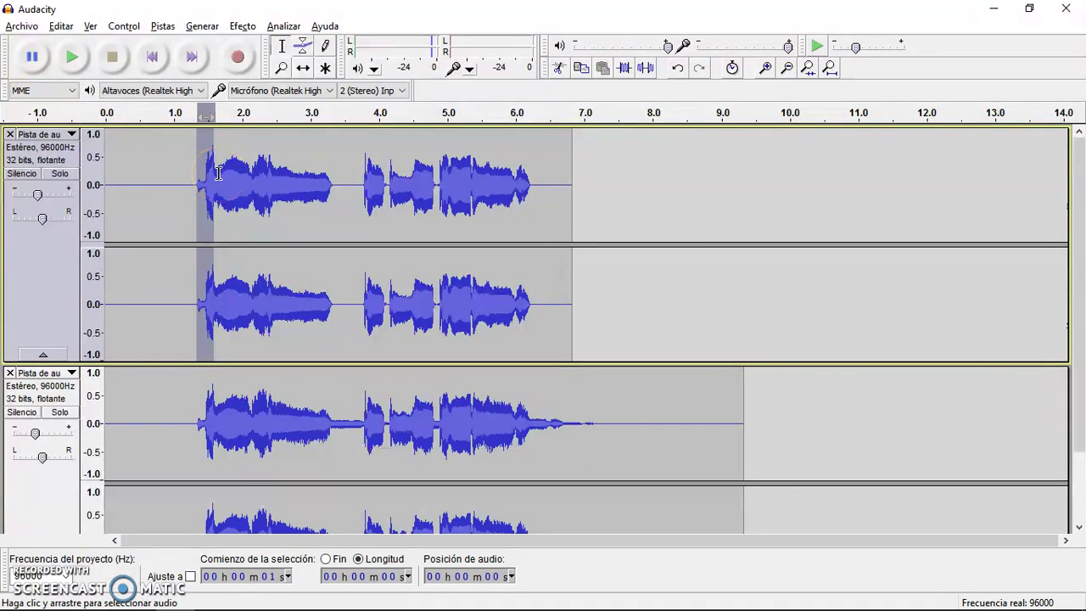
pyautogui.hotkey('ctrl', 'd')
pyautogui.scroll(-5, 218, 161)
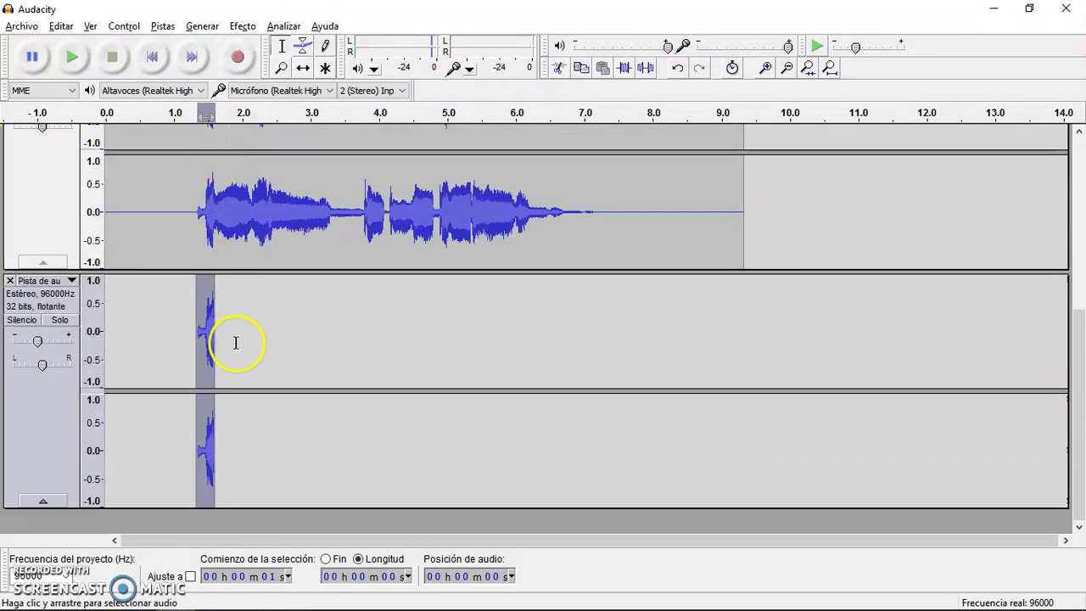
# Shift the duplicated syllable slightly earlier on its track so it starts at about 1.25 s.
pyautogui.click(210, 339)
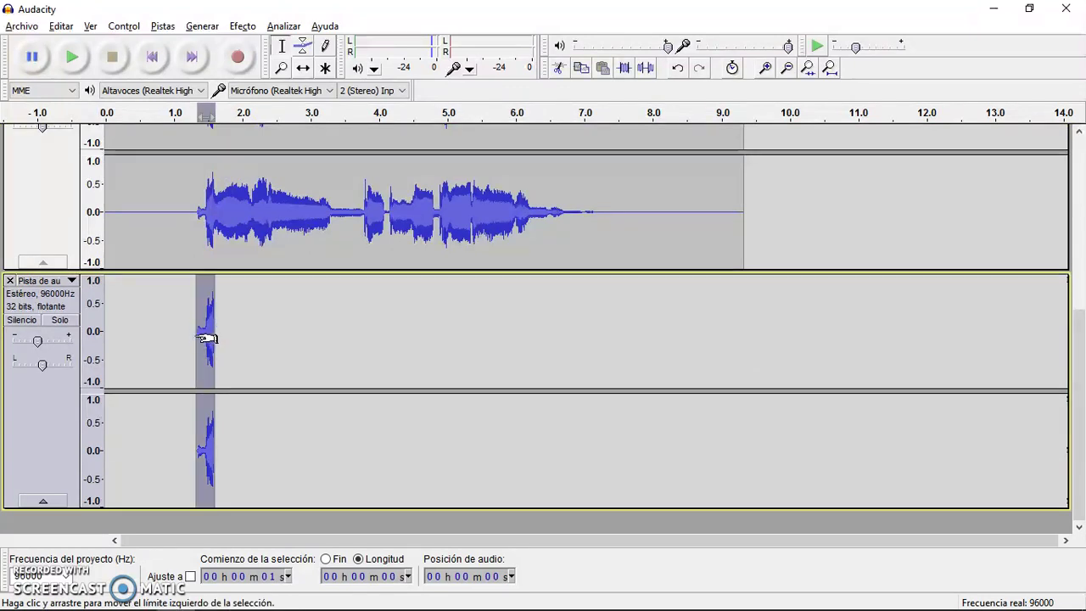
pyautogui.click(191, 337)
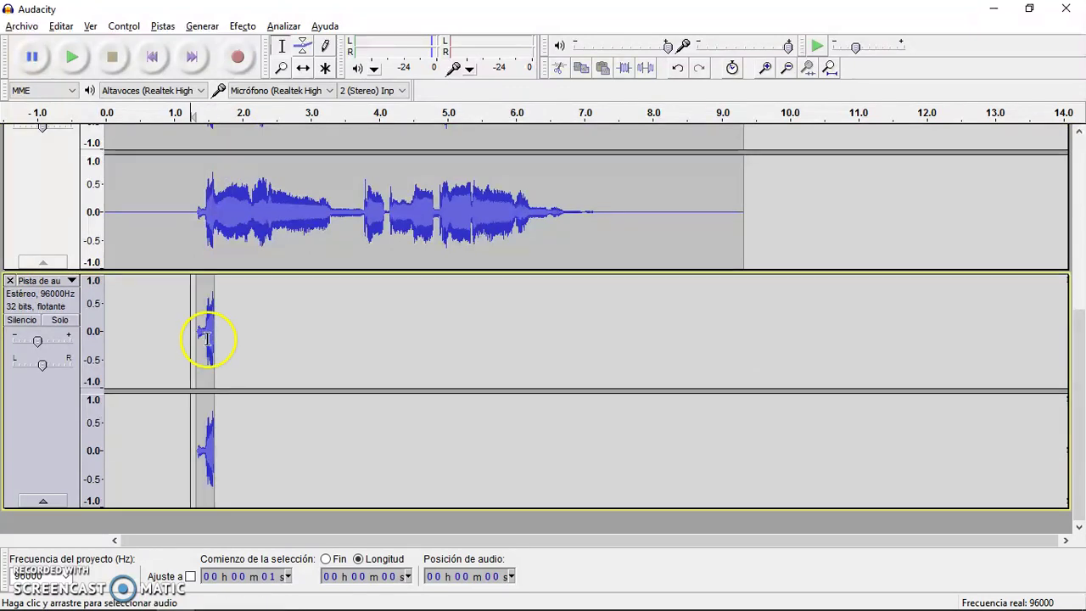
pyautogui.click(207, 339)
pyautogui.moveTo(193, 339); pyautogui.dragTo(213, 358)
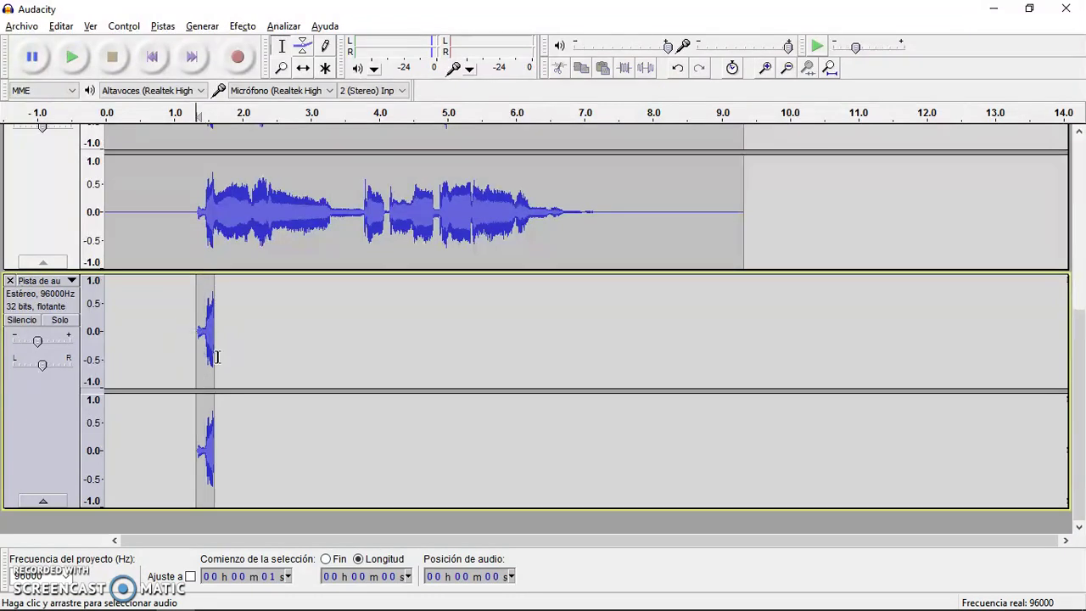
pyautogui.press('shift')
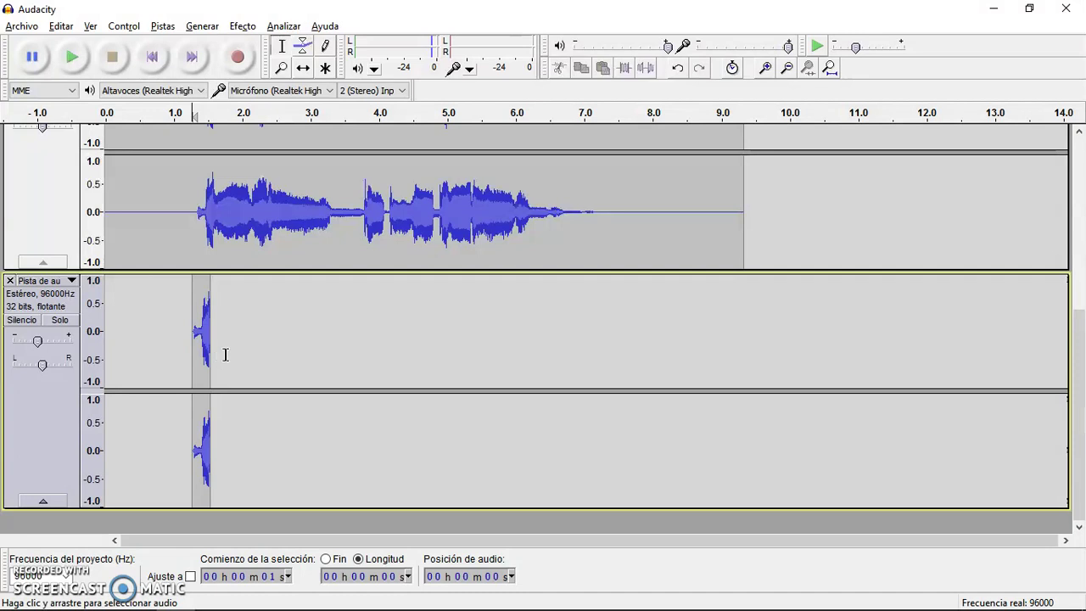
# Duplicate the shifted syllable onto another track and move this second copy earlier, starting at about 1.2 s.
pyautogui.click(180, 329)
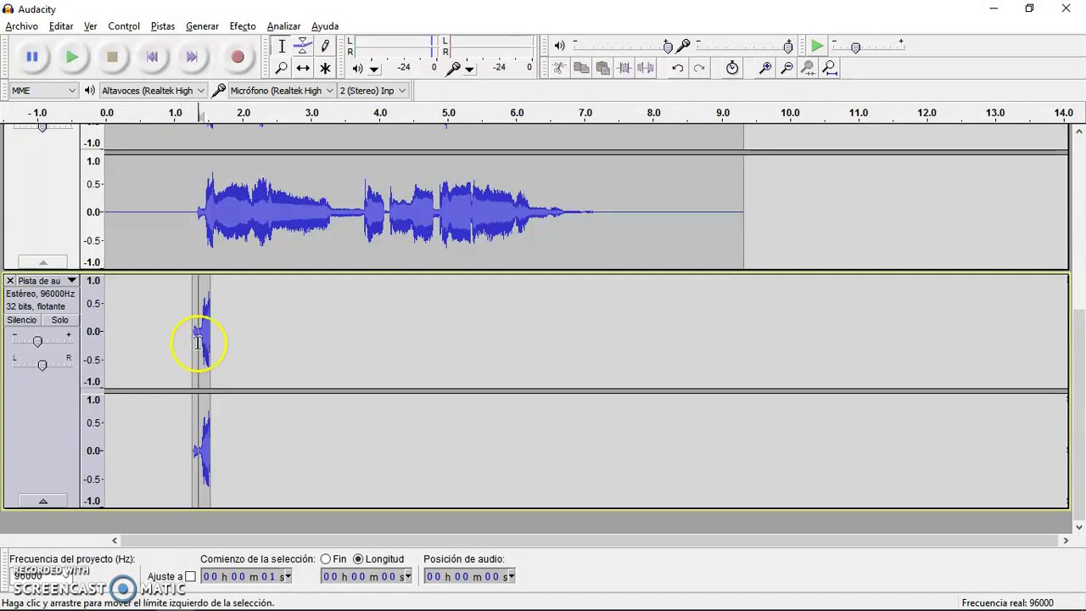
pyautogui.doubleClick(197, 343)
pyautogui.hotkey('ctrl', 'd')
pyautogui.scroll(-5, 202, 341)
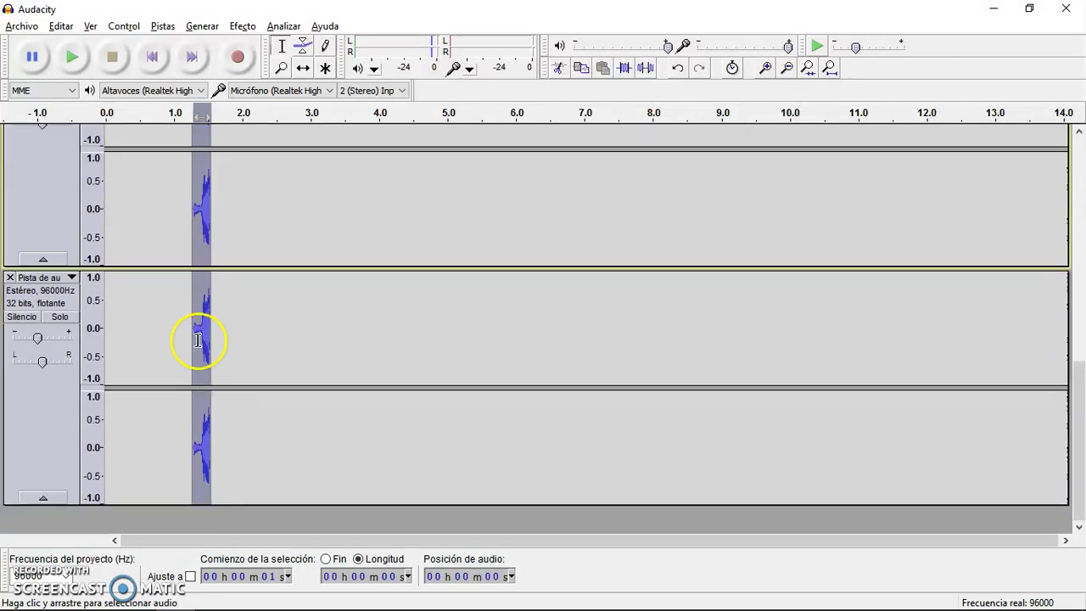
pyautogui.click(183, 336)
# Play the mix from about 1.1 s to hear the layered syllable copies, and stop playback.
pyautogui.press('space')
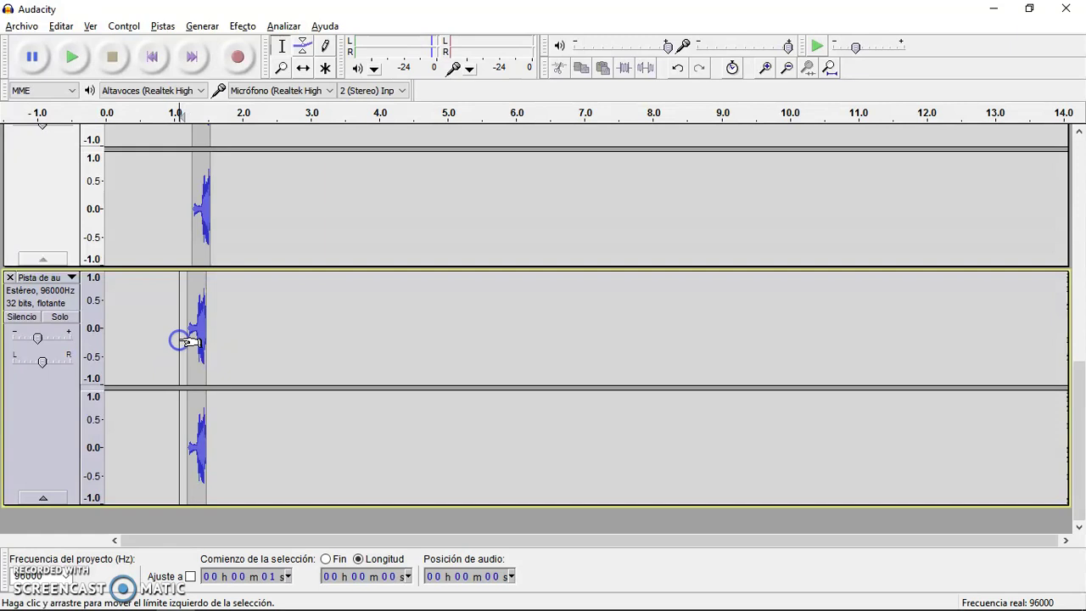
pyautogui.click(78, 64)
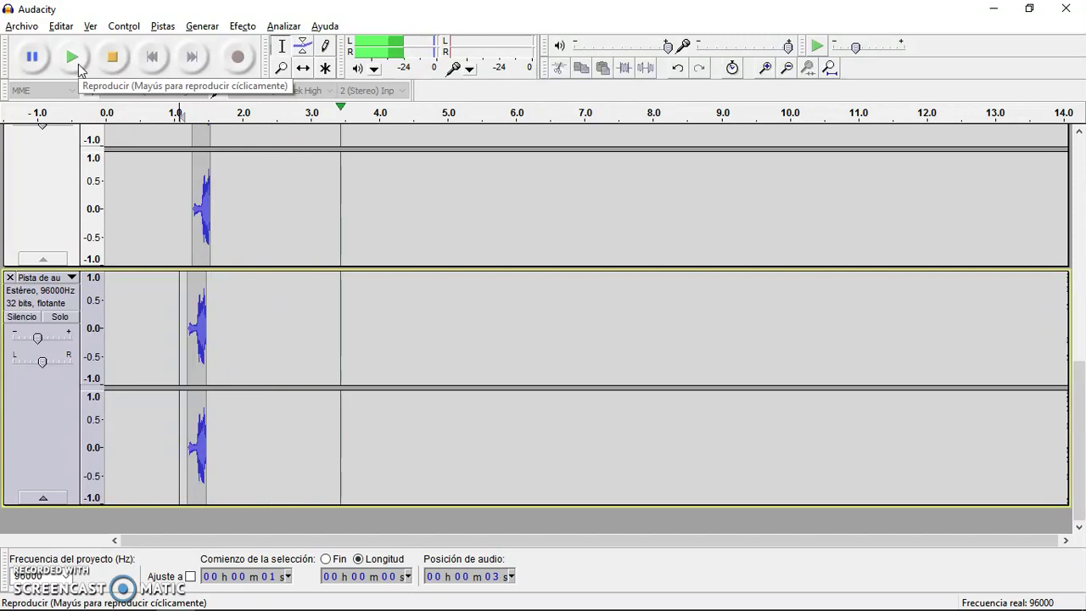
pyautogui.click(110, 66)
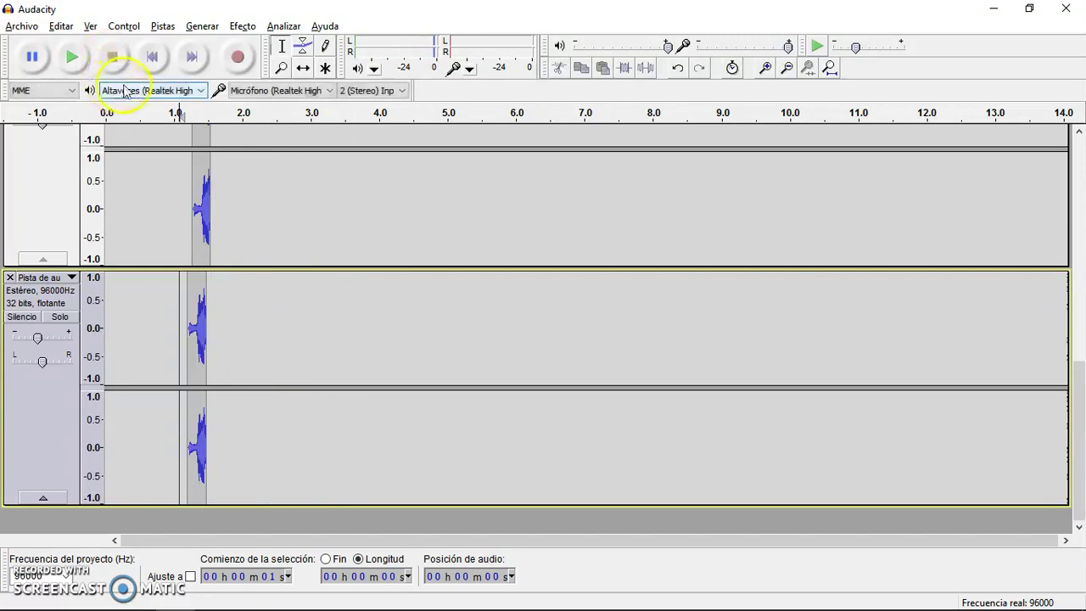
# Shift both syllable copies further ahead of the vocal, starting the first at about 1.2 s and the second at about 1.1 s.
pyautogui.click(187, 242)
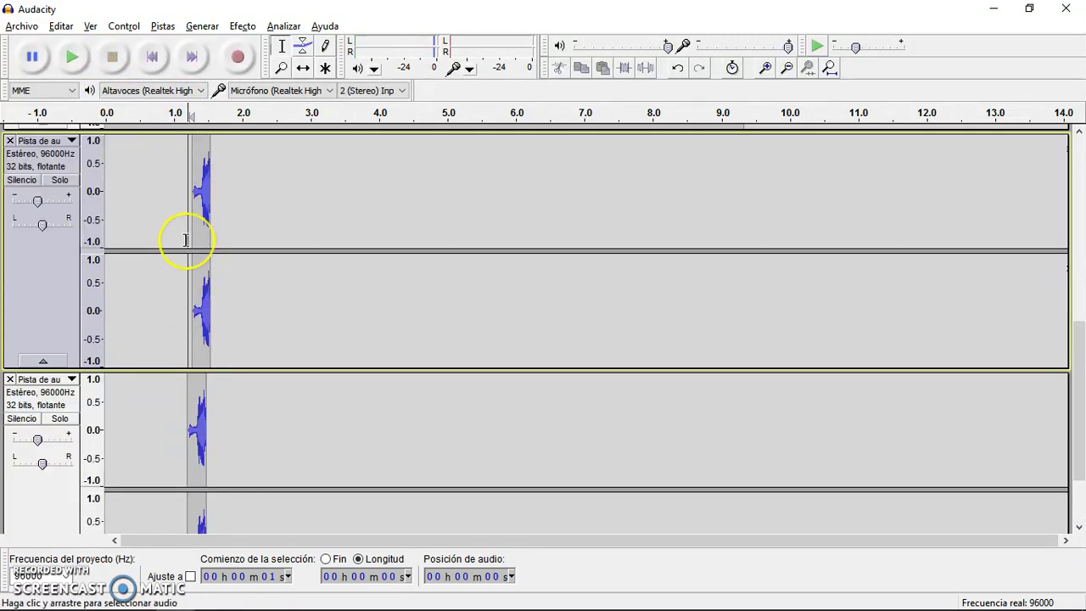
pyautogui.press('shift')
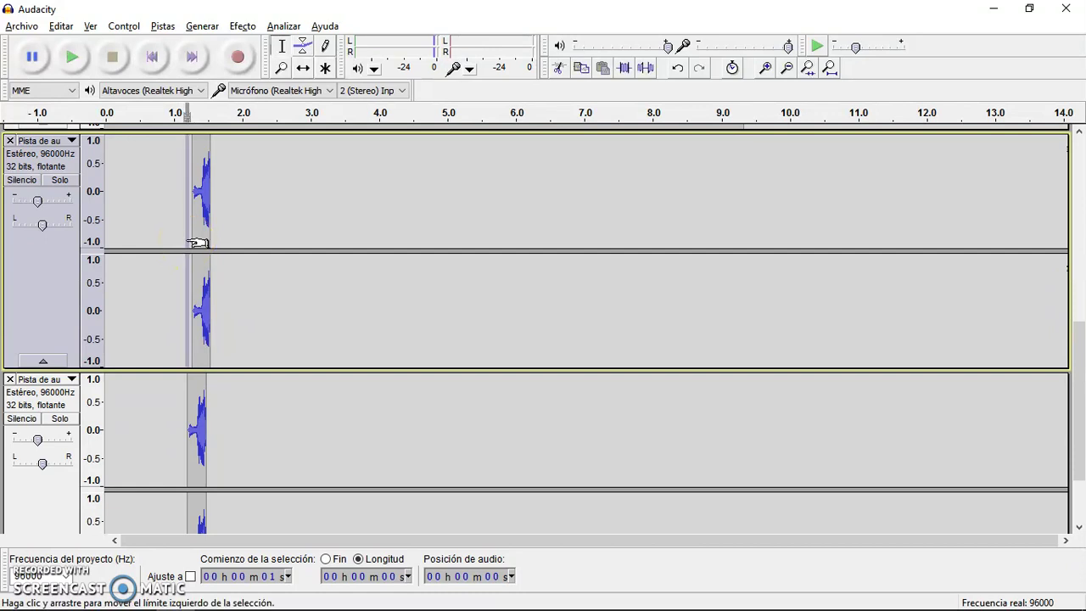
pyautogui.click(166, 436)
pyautogui.moveTo(167, 436); pyautogui.dragTo(152, 440)
pyautogui.press('shift')
pyautogui.press('Delete')
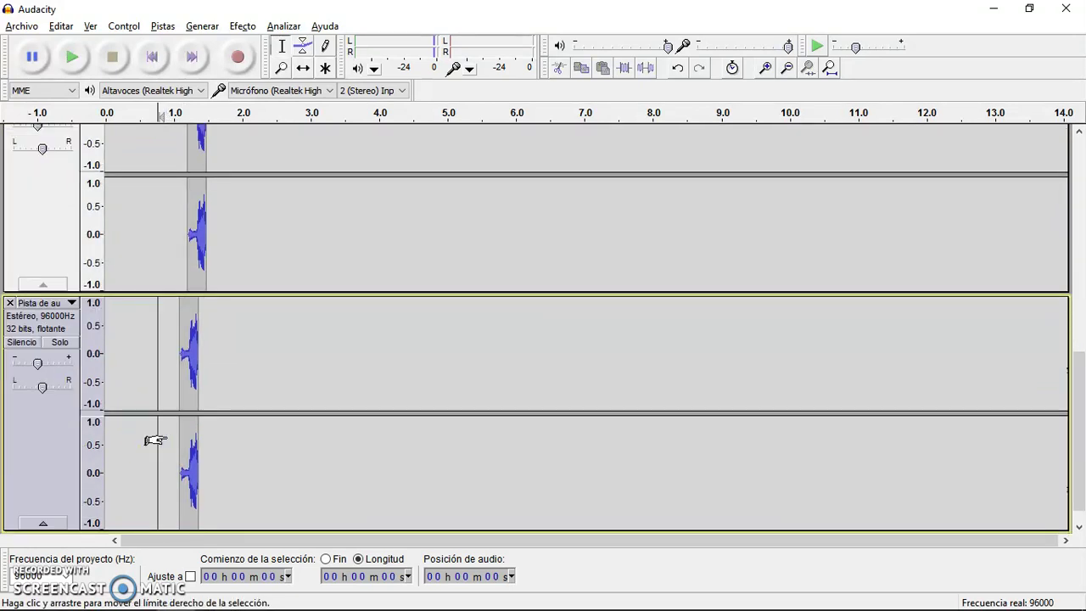
# Play the mix from about 0.95 s to hear the respaced syllable copies, and stop playback.
pyautogui.click(189, 376)
pyautogui.click(170, 371)
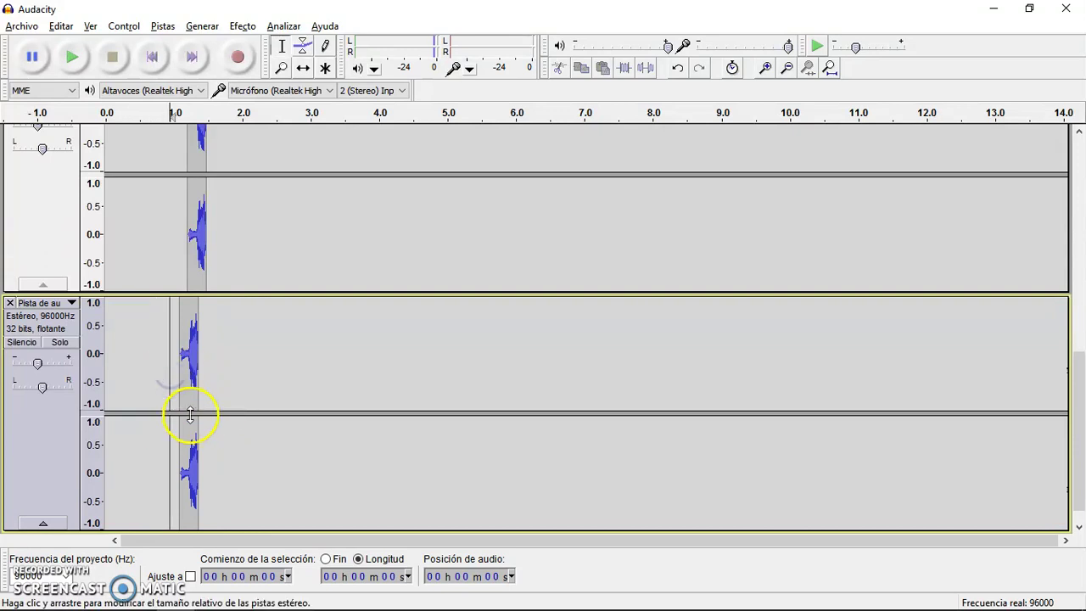
pyautogui.click(66, 61)
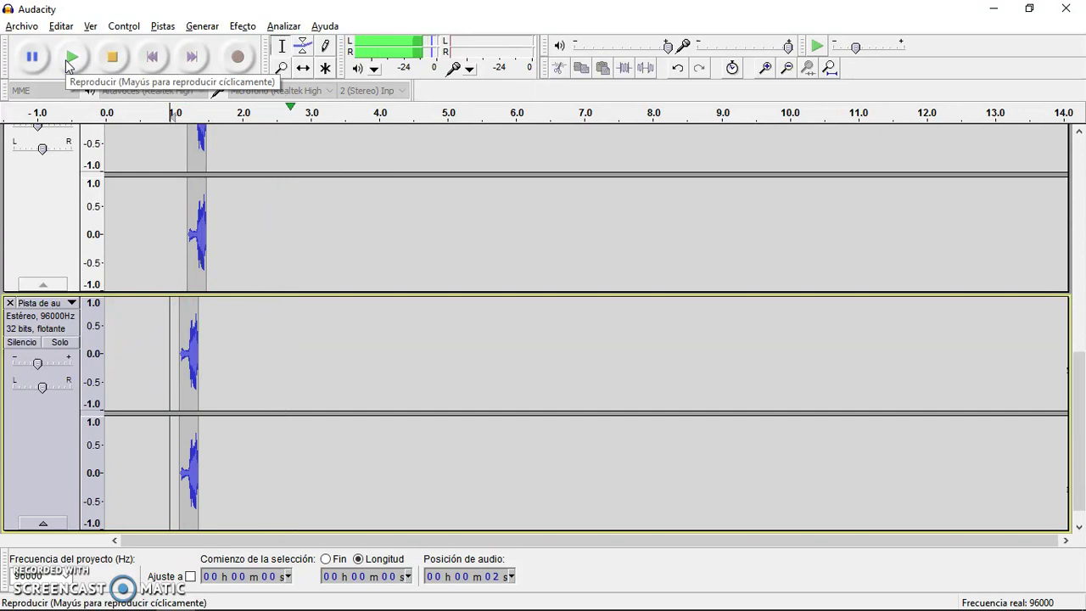
pyautogui.click(111, 60)
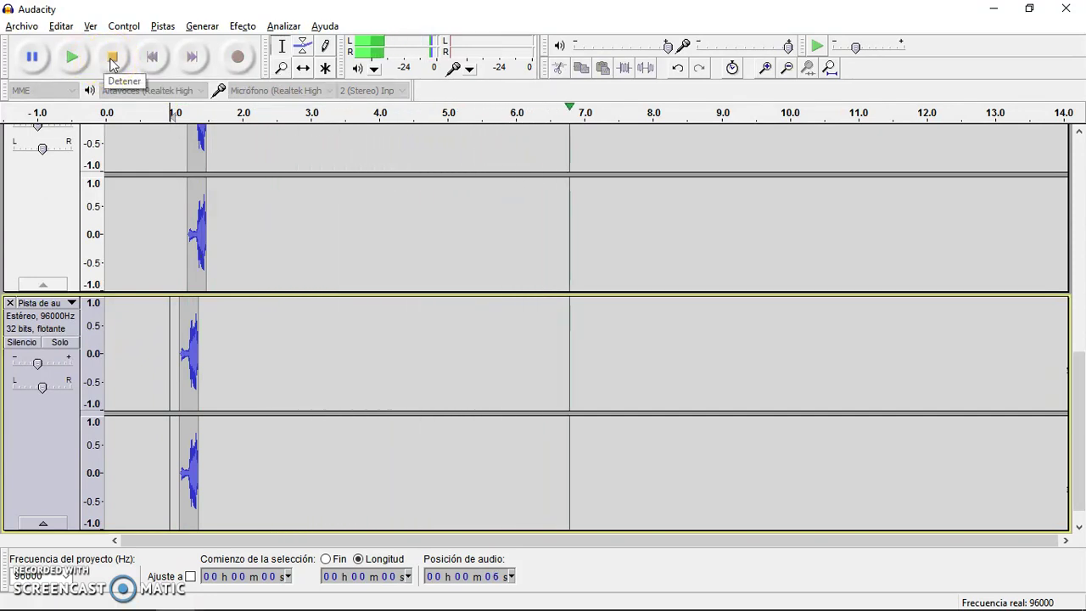
pyautogui.click(110, 60)
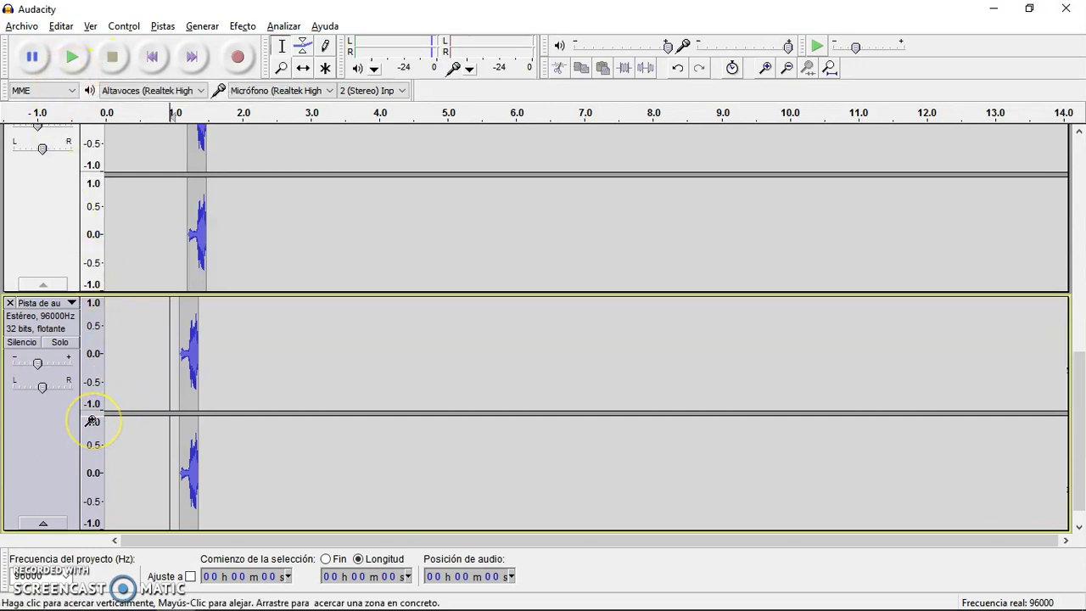
# Pan the second syllable copy's track fully right and the first copy's track fully left.
pyautogui.moveTo(44, 387); pyautogui.dragTo(70, 387)
pyautogui.moveTo(42, 148); pyautogui.dragTo(12, 149)
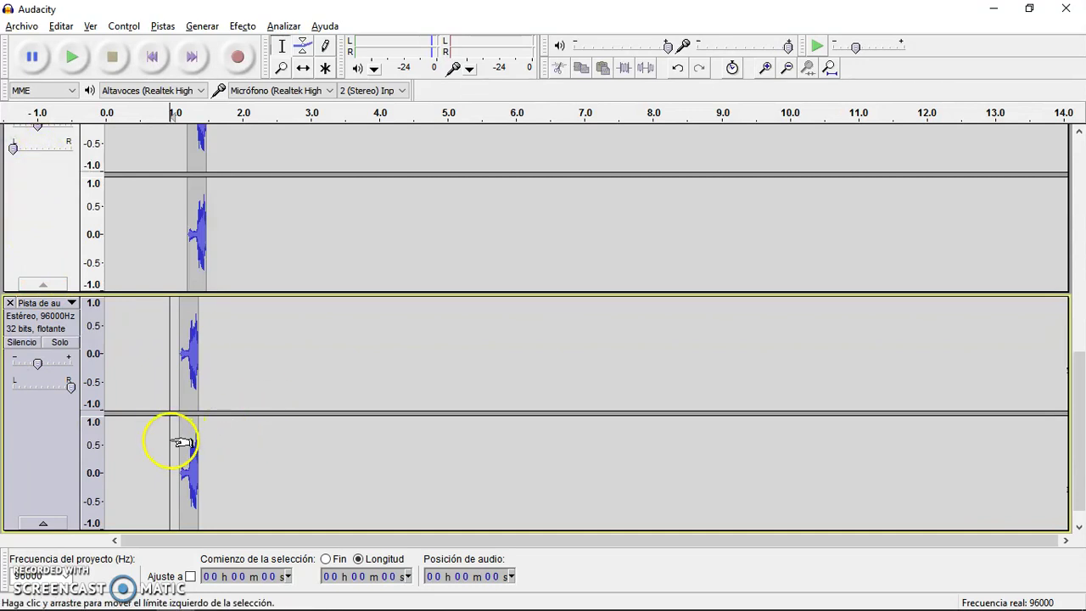
pyautogui.scroll(3, 52, 280)
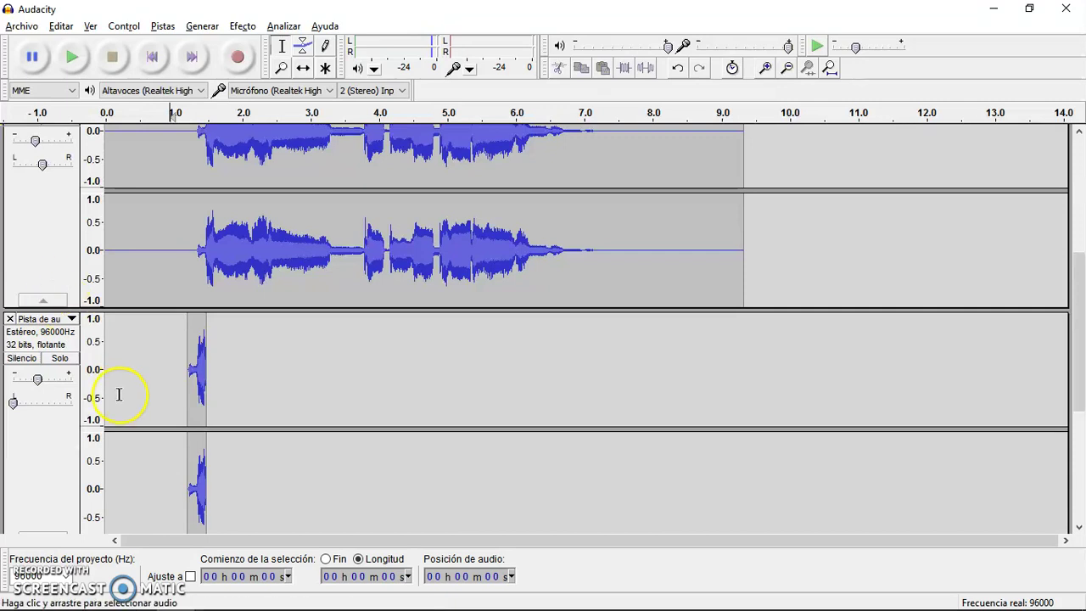
pyautogui.click(170, 434)
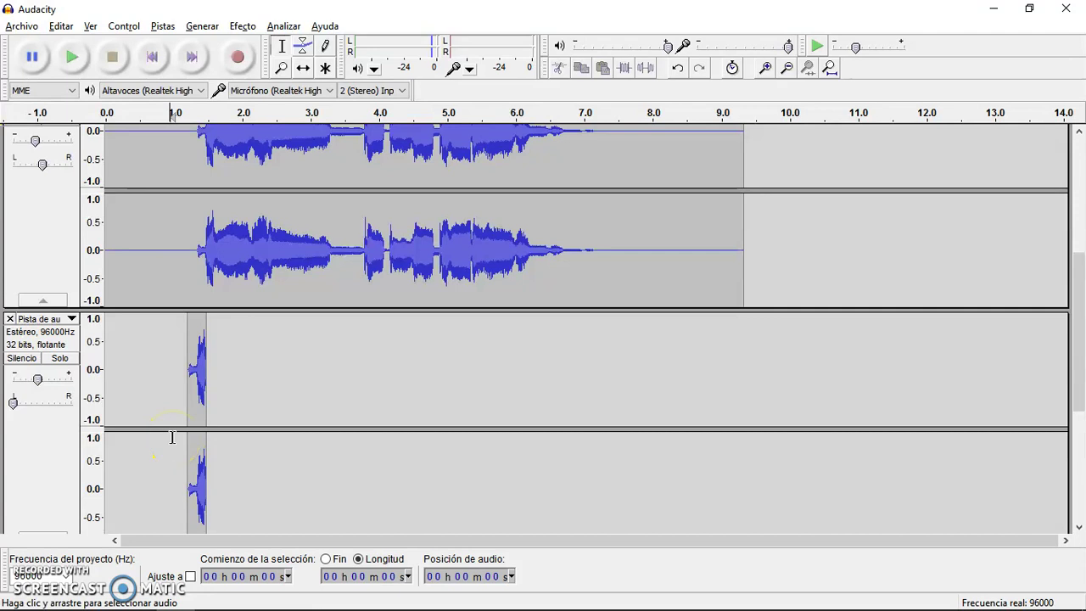